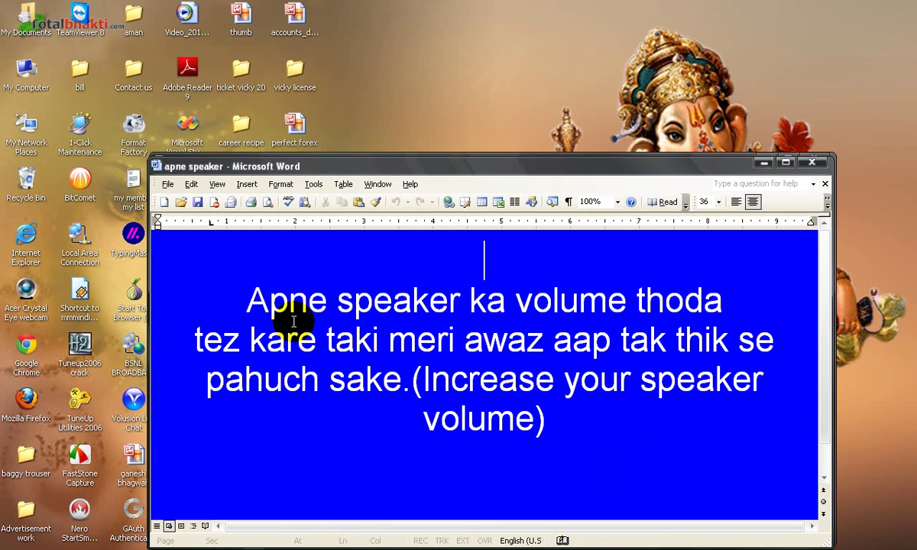
- Read through the Word note asking viewers to increase their speaker volume
drag(252, 299, 655, 411)
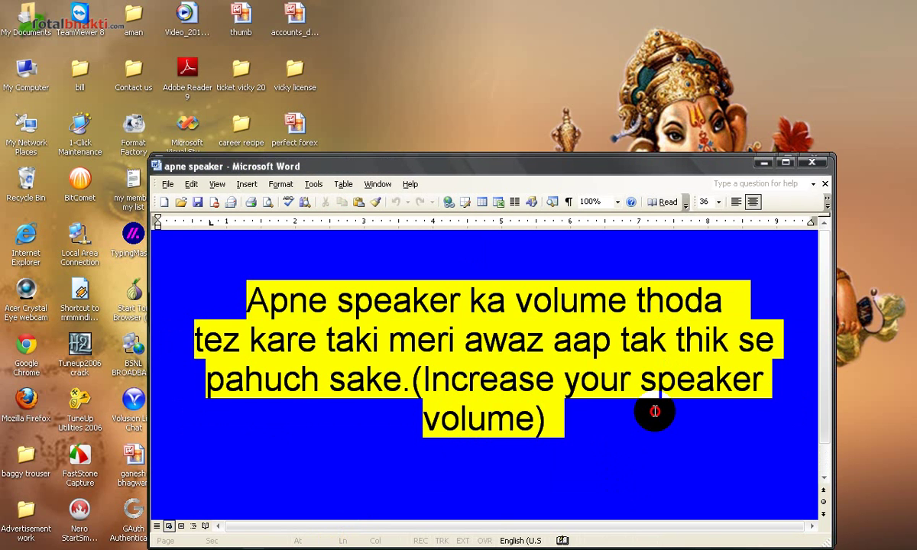
drag(252, 299, 634, 301)
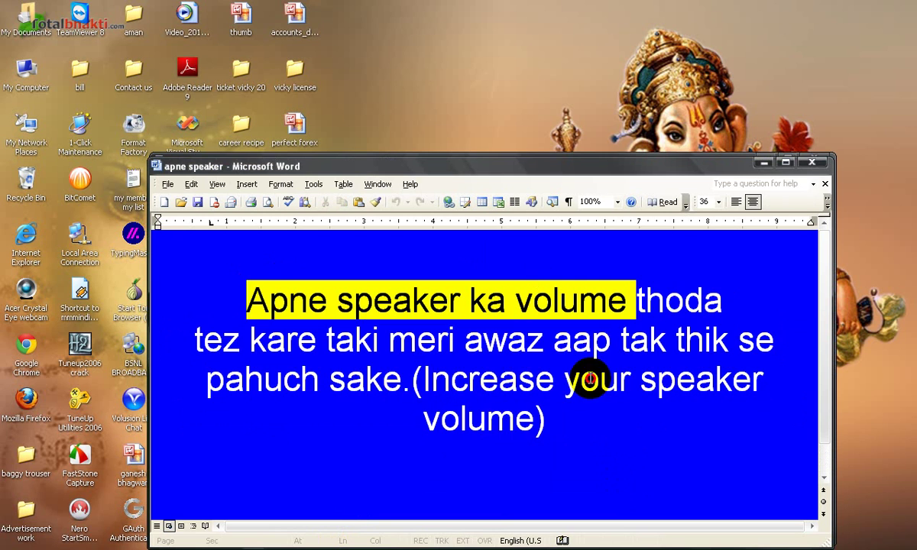
drag(591, 380, 591, 421)
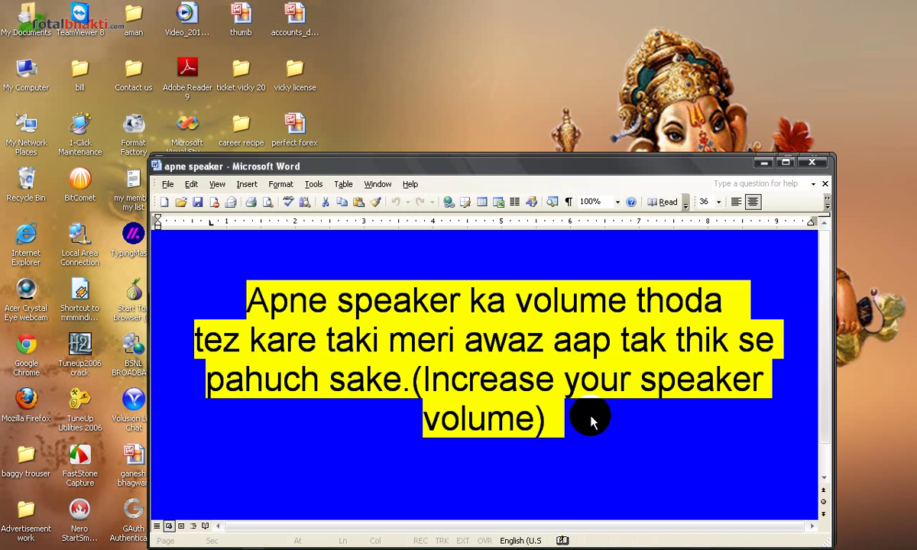
click(593, 421)
drag(243, 301, 553, 410)
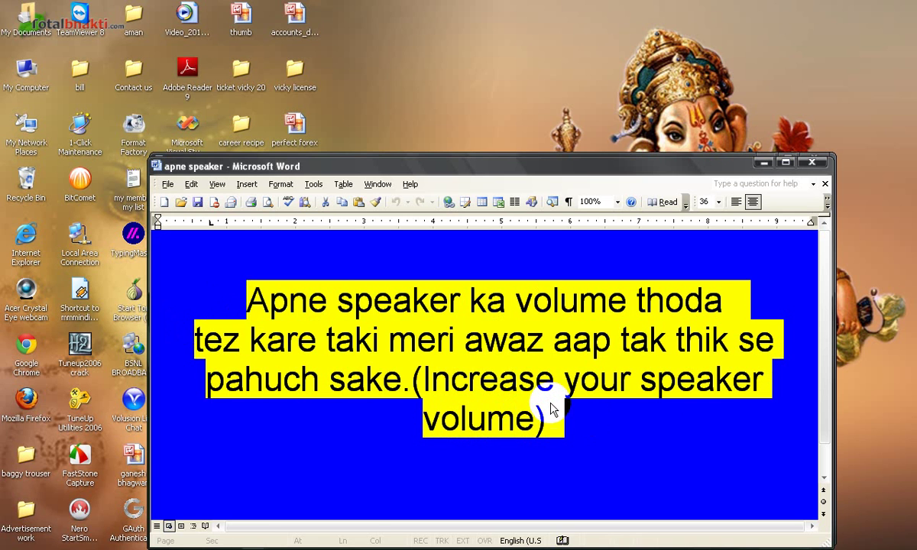
click(579, 424)
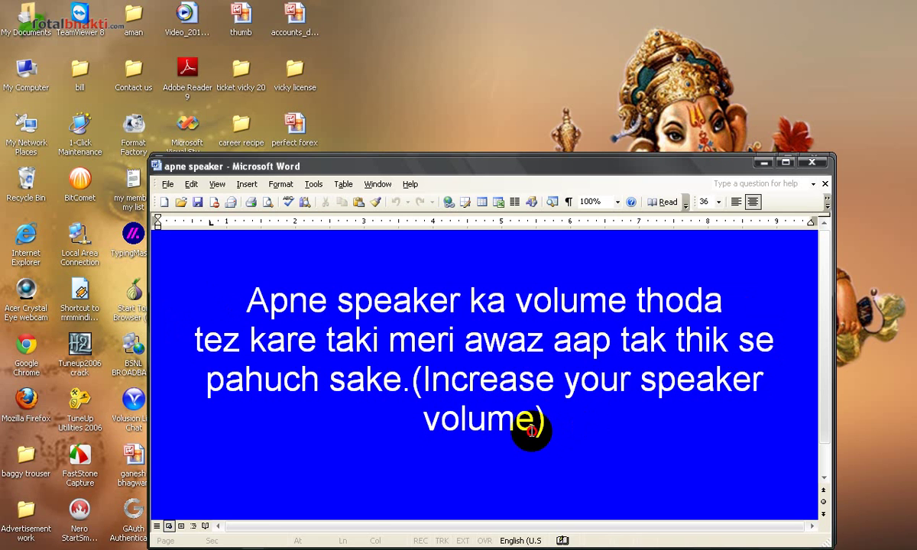
drag(531, 430, 238, 303)
click(238, 302)
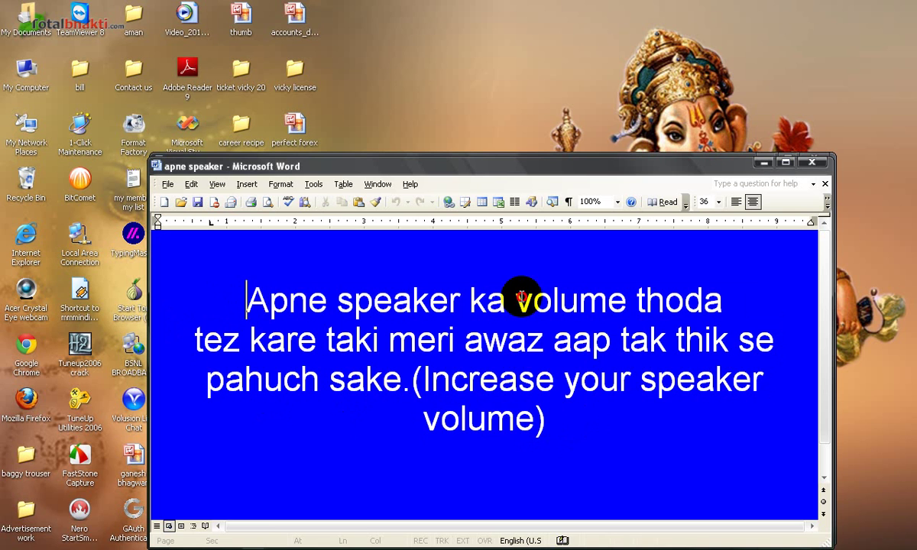
drag(523, 296, 548, 438)
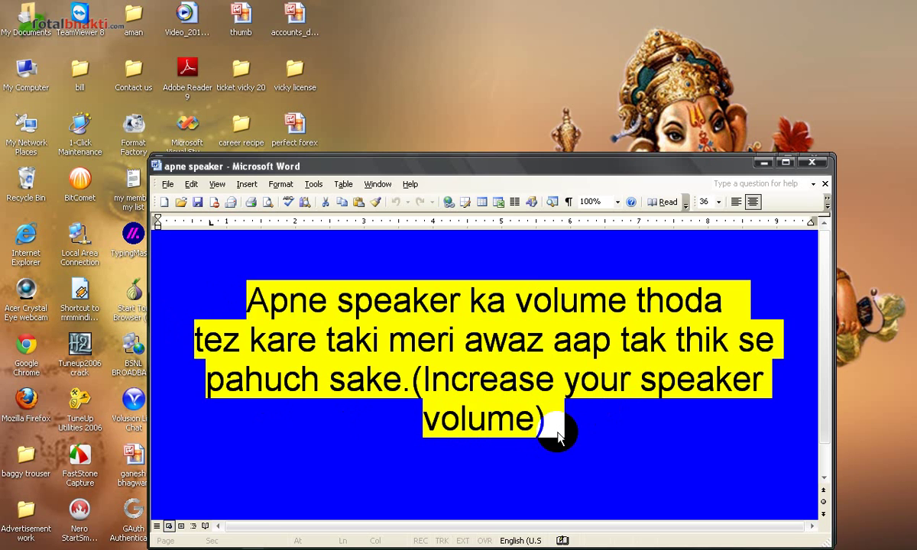
click(553, 429)
drag(552, 430, 575, 409)
click(252, 300)
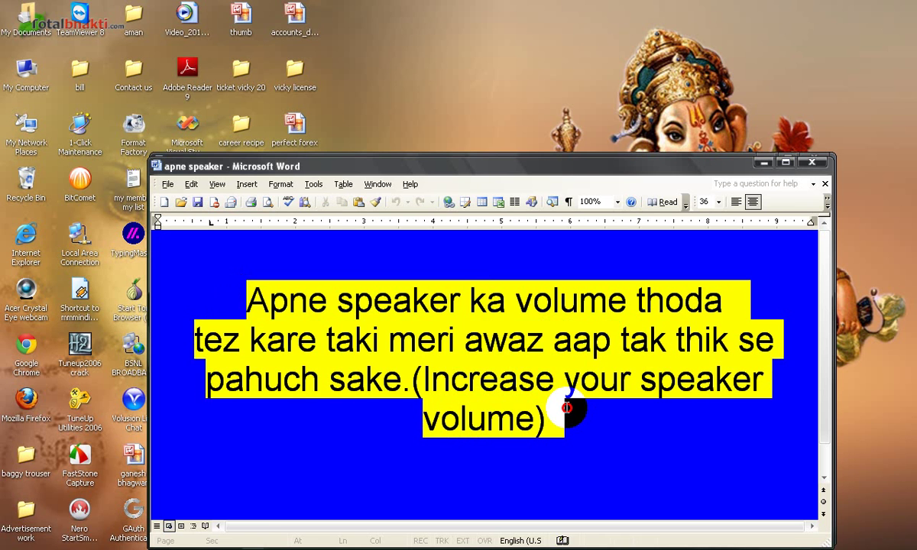
click(372, 468)
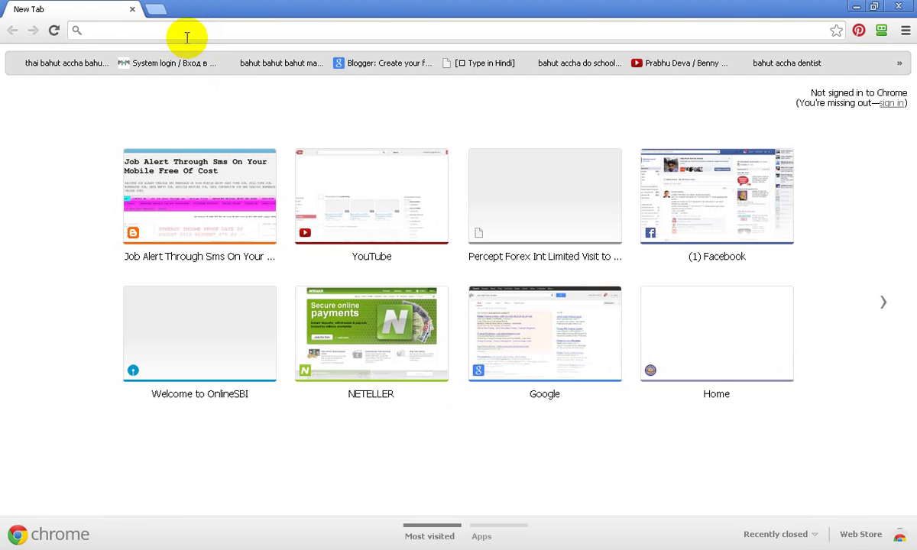
- Open the website onlinesbi.com in Chrome and look over its home page
text(onlinesbi.com)
key(Return)
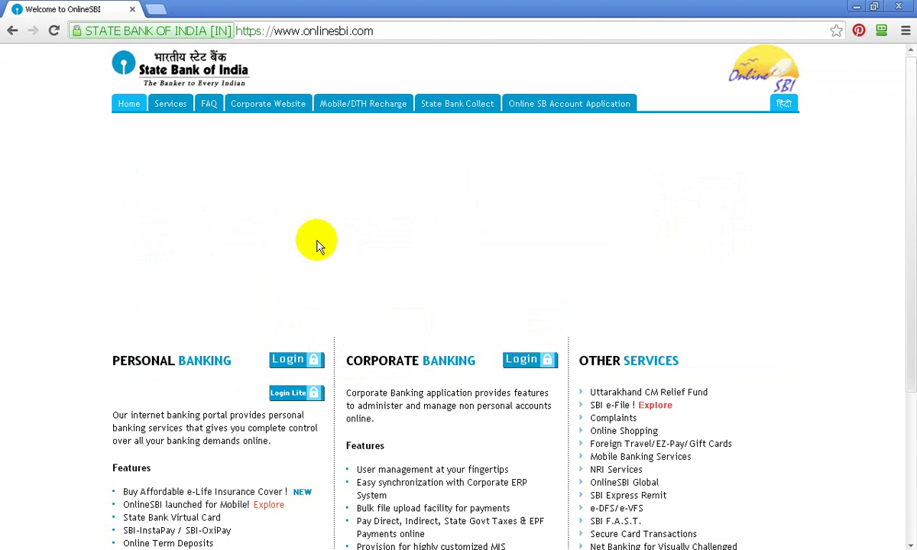
scroll(317, 306, down, 2)
scroll(266, 360, up, 2)
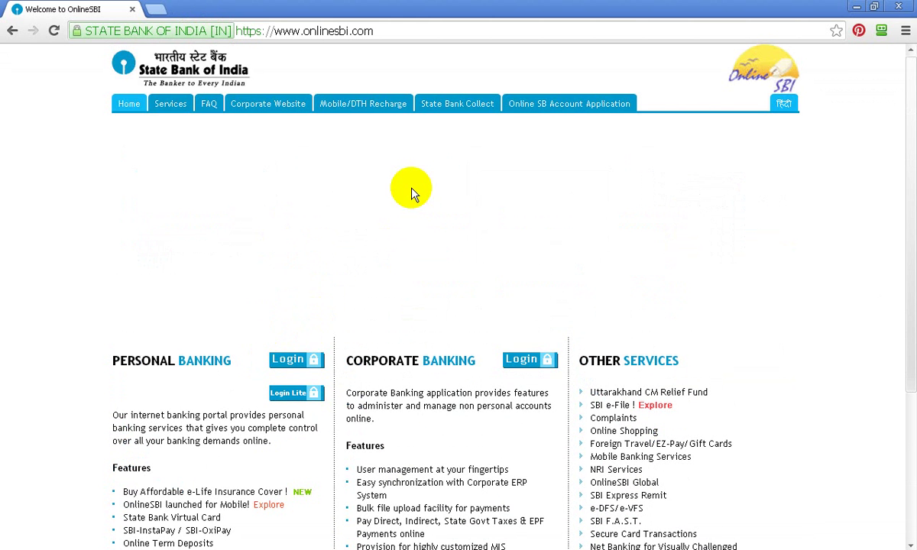
scroll(501, 344, down, 2)
scroll(269, 350, up, 2)
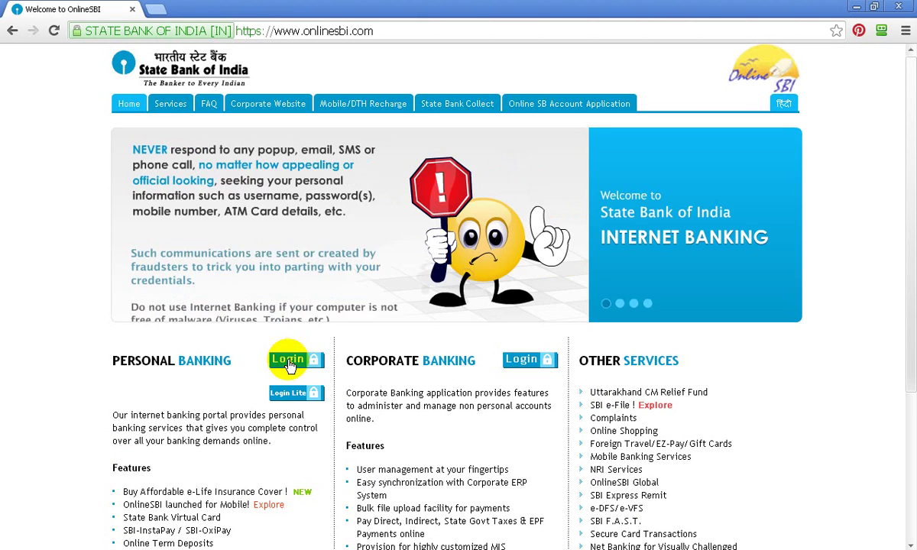
- Continue past the security notice to the Personal Banking login form and place the cursor in the username field
click(289, 362)
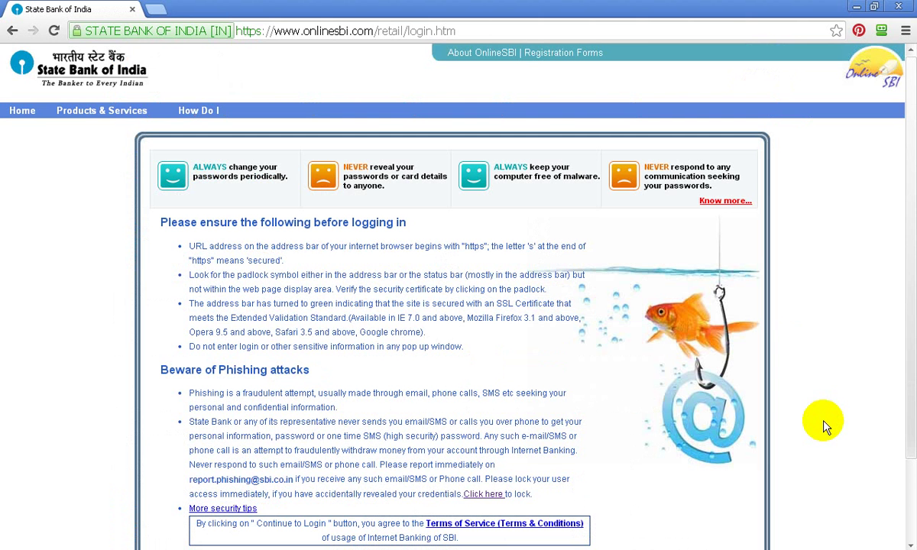
scroll(478, 466, down, 3)
click(474, 507)
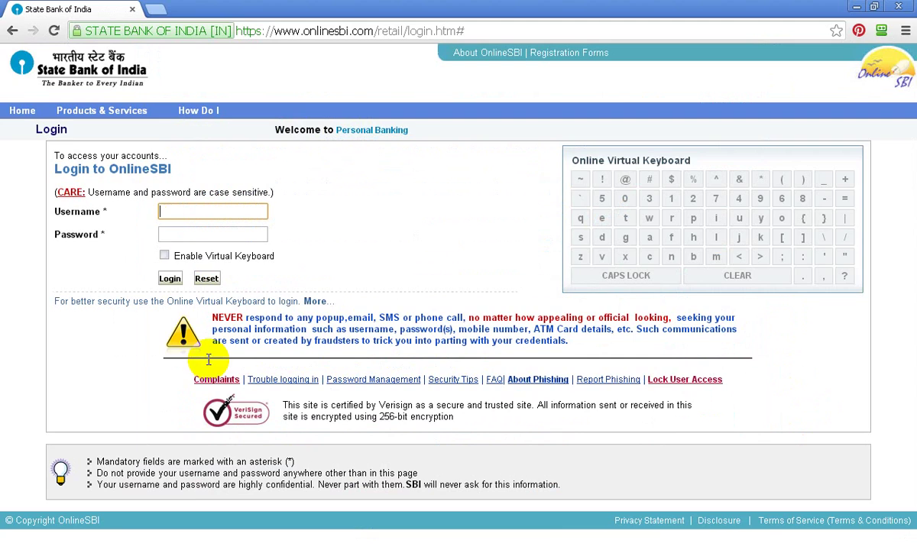
click(188, 230)
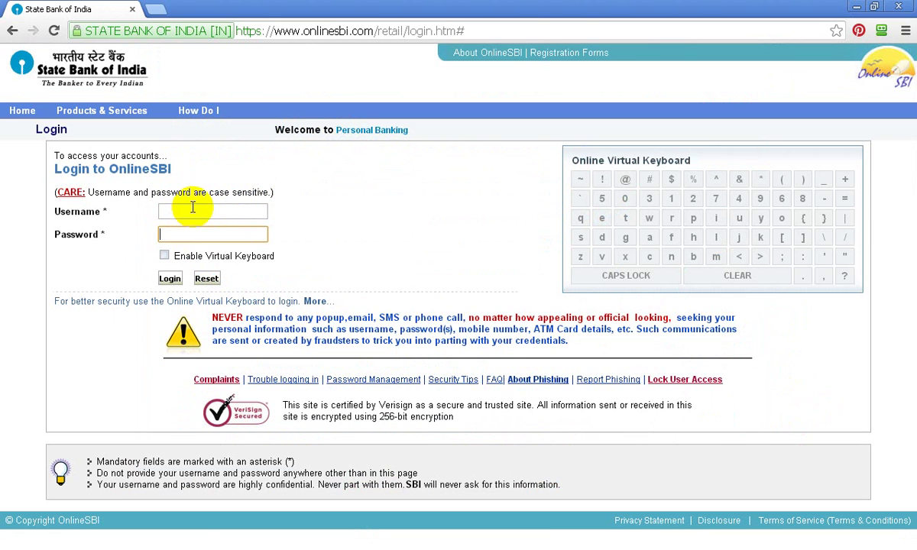
click(189, 211)
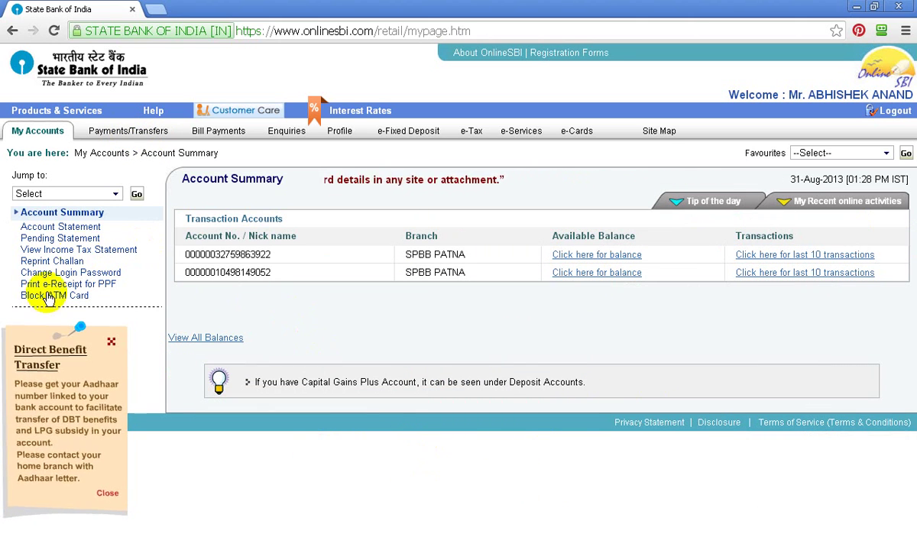
- Open the Payments/Transfers page and view the descriptions of the Own Account and Accounts of Others transfers
click(127, 133)
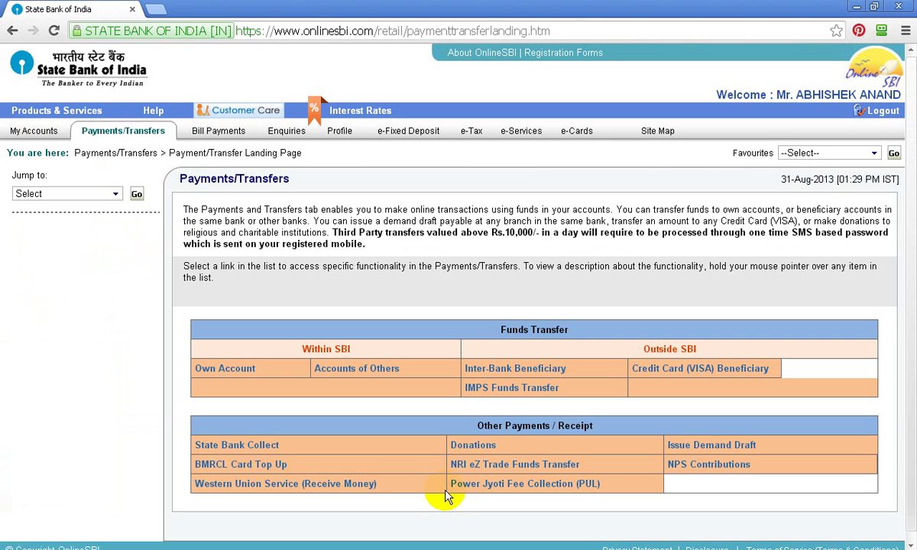
scroll(447, 489, down, 1)
mouse_move(287, 481)
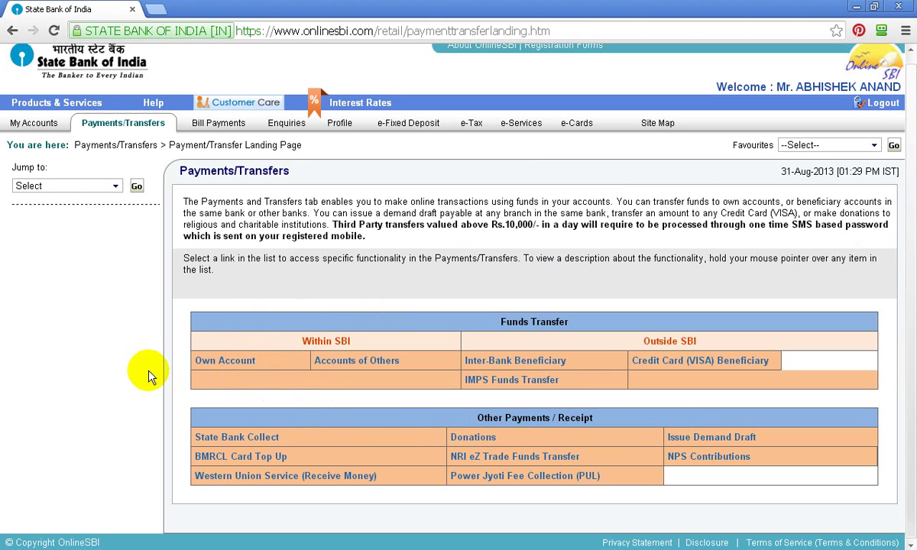
mouse_move(225, 362)
mouse_move(341, 366)
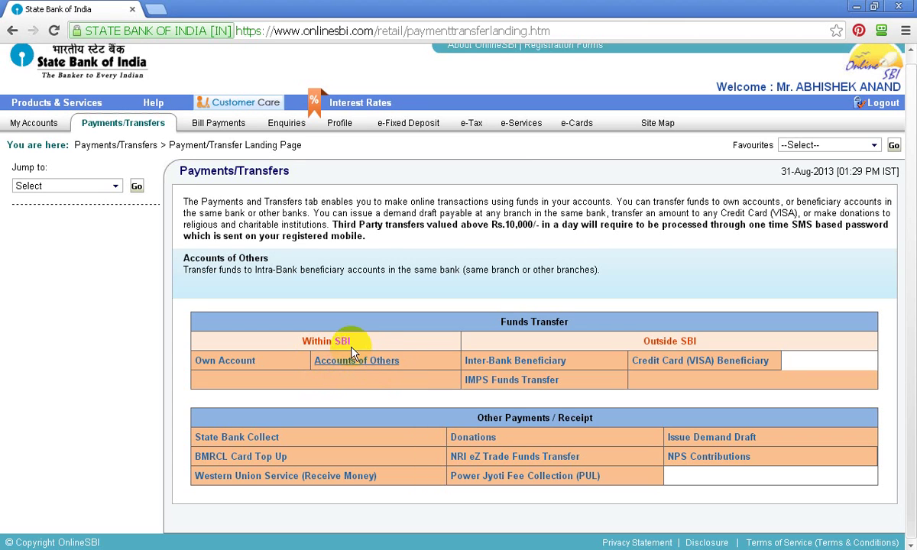
- Compare the Within SBI and Outside SBI funds transfer options, including Inter-Bank Beneficiary and Accounts of Others
drag(358, 341, 290, 344)
click(289, 343)
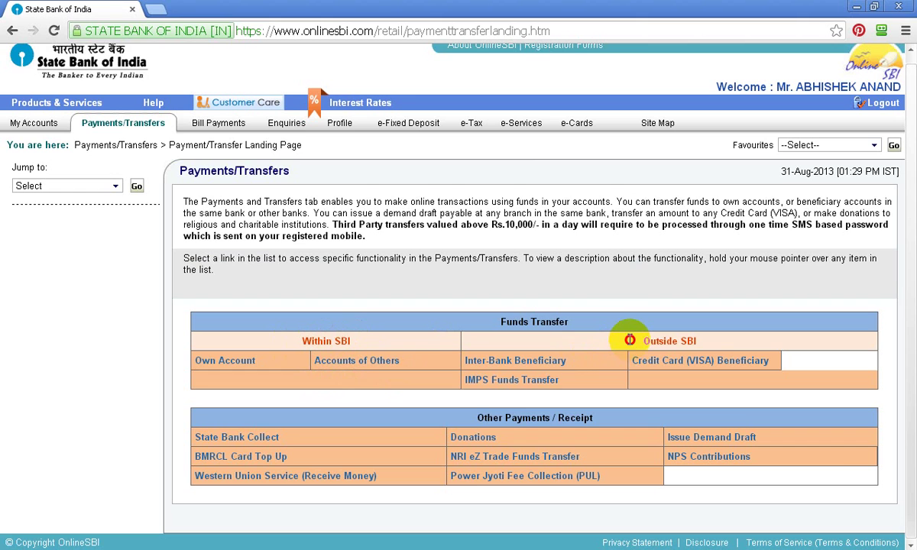
drag(634, 341, 703, 339)
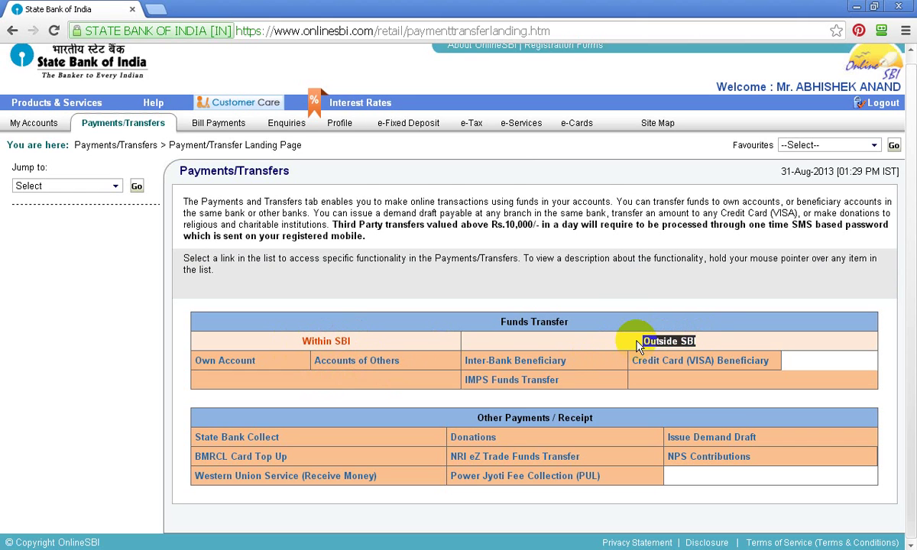
click(611, 349)
drag(579, 360, 471, 343)
click(470, 365)
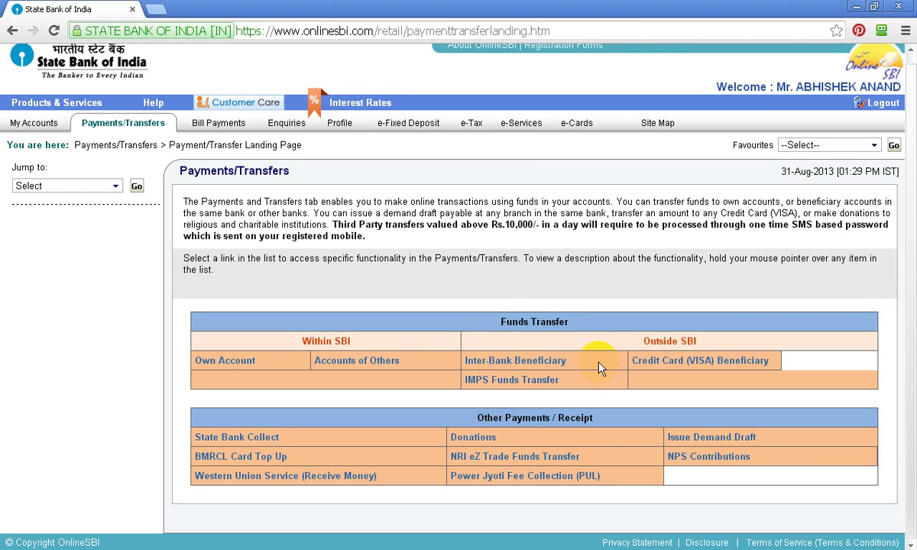
drag(371, 341, 307, 342)
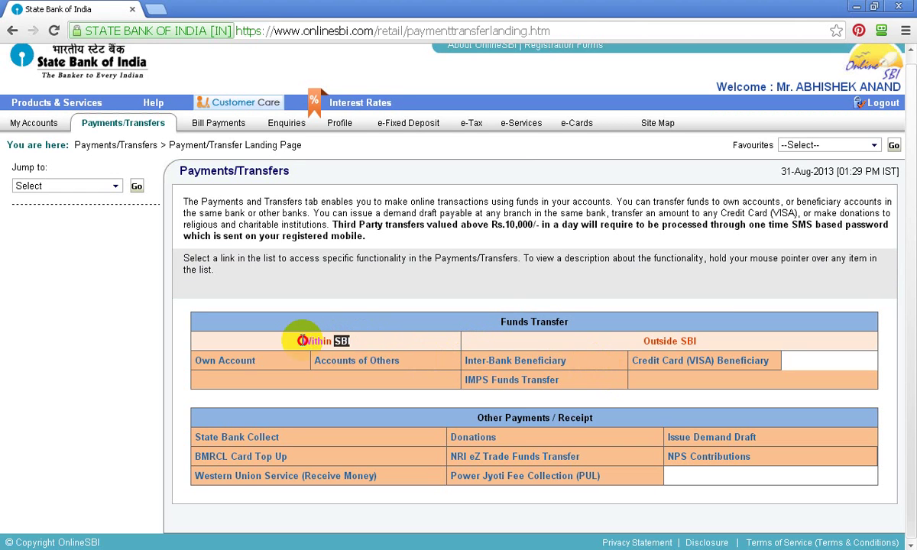
click(430, 341)
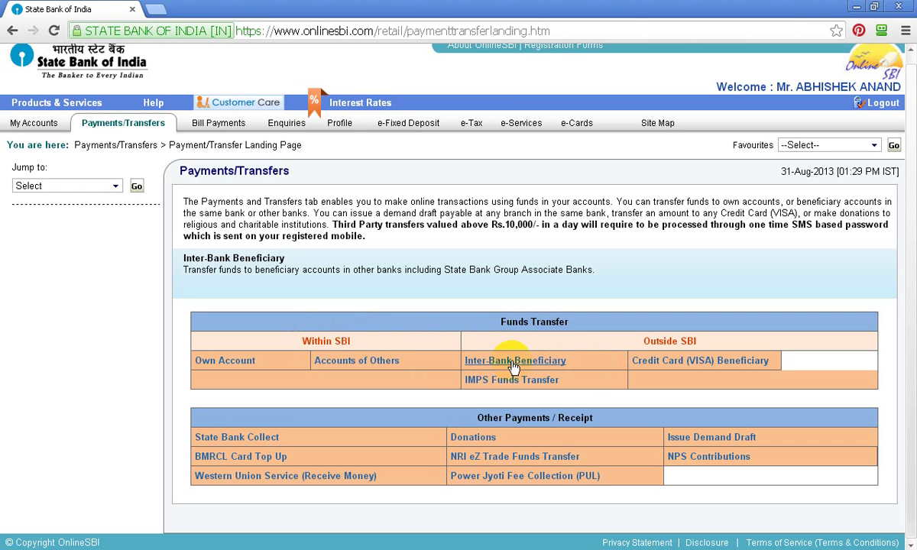
mouse_move(482, 370)
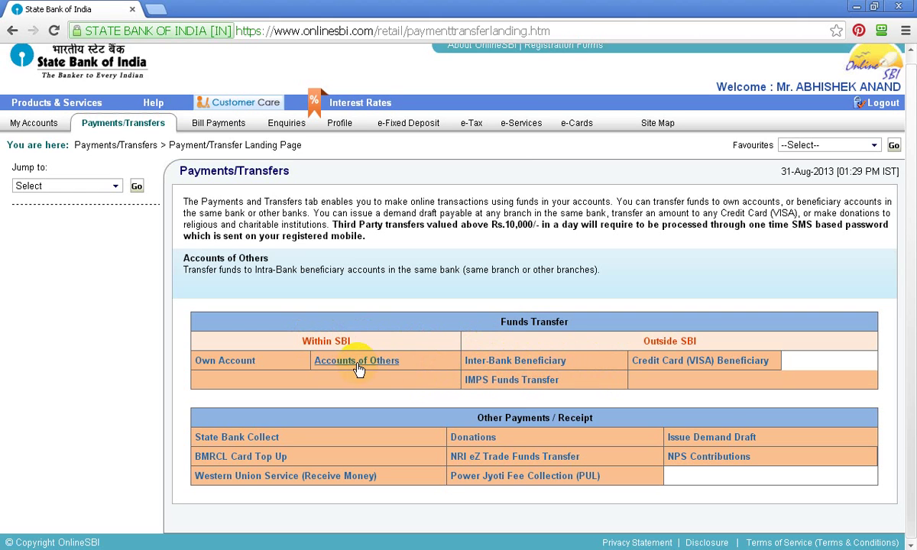
drag(350, 342, 297, 343)
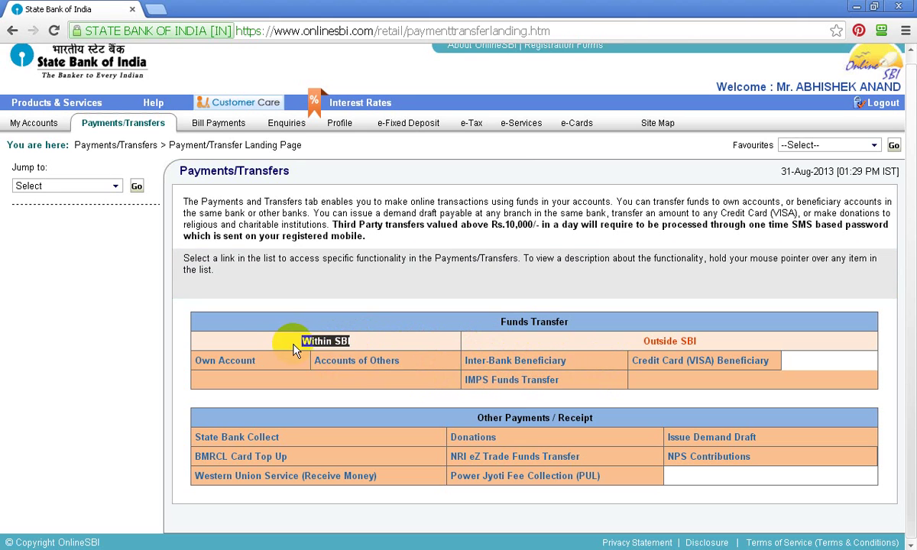
click(296, 344)
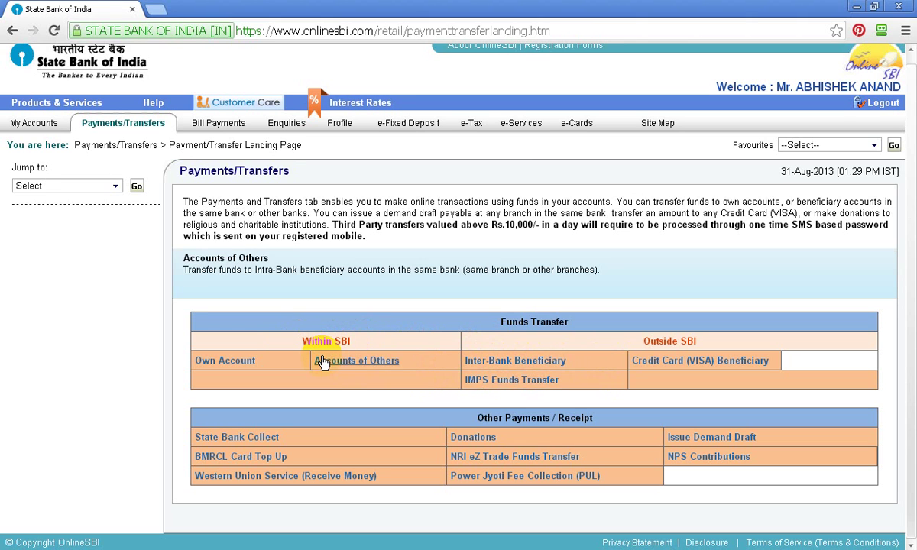
- Open the Within SBI transfer form for accounts of others and choose the first savings account as the source
click(365, 365)
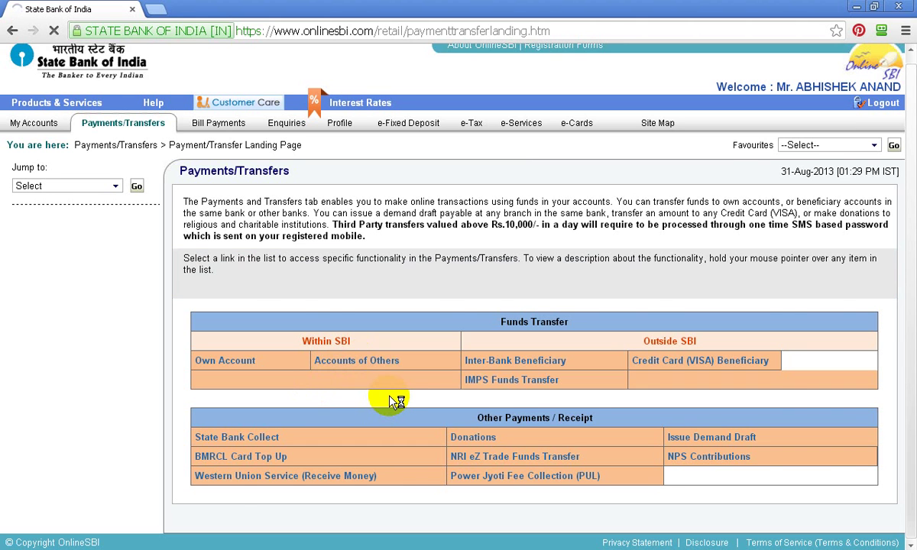
scroll(343, 304, down, 1)
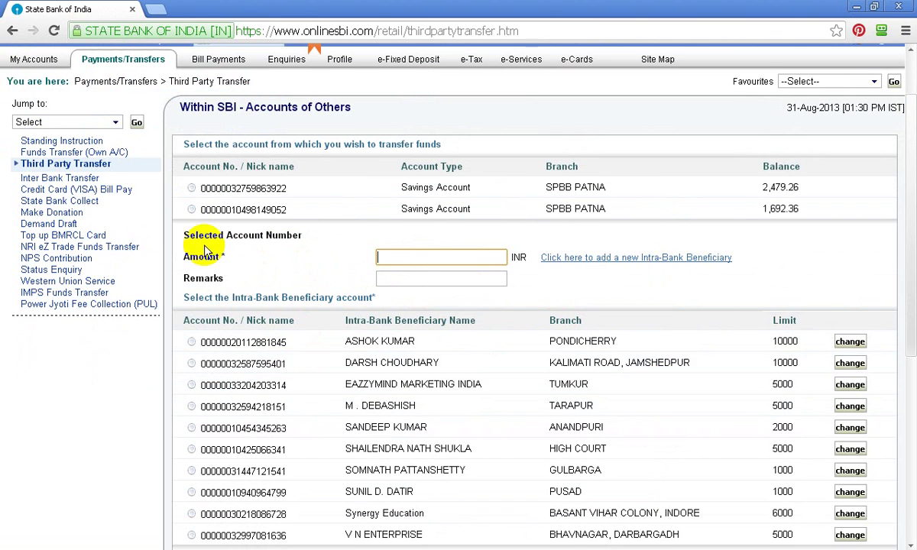
click(192, 188)
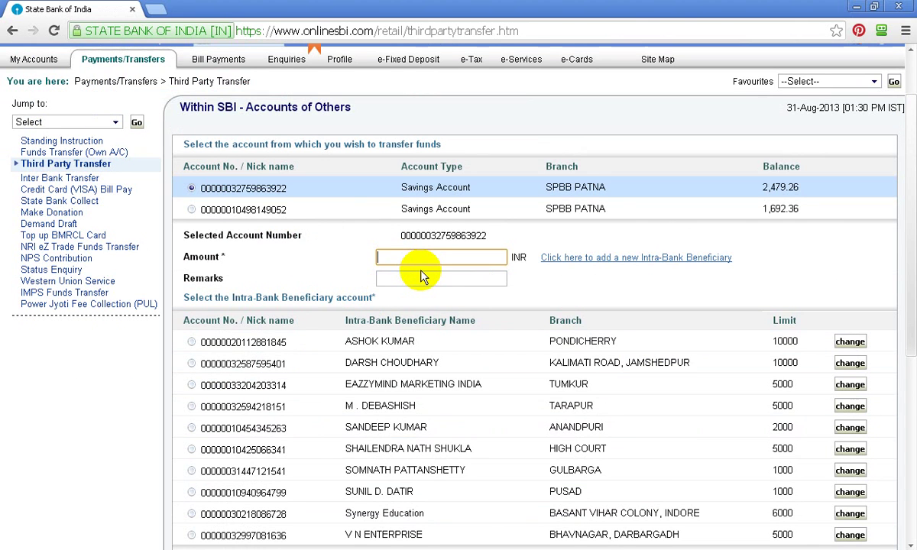
- Set the transfer amount to 1000 INR and place the cursor in the Remarks field
text(1000)
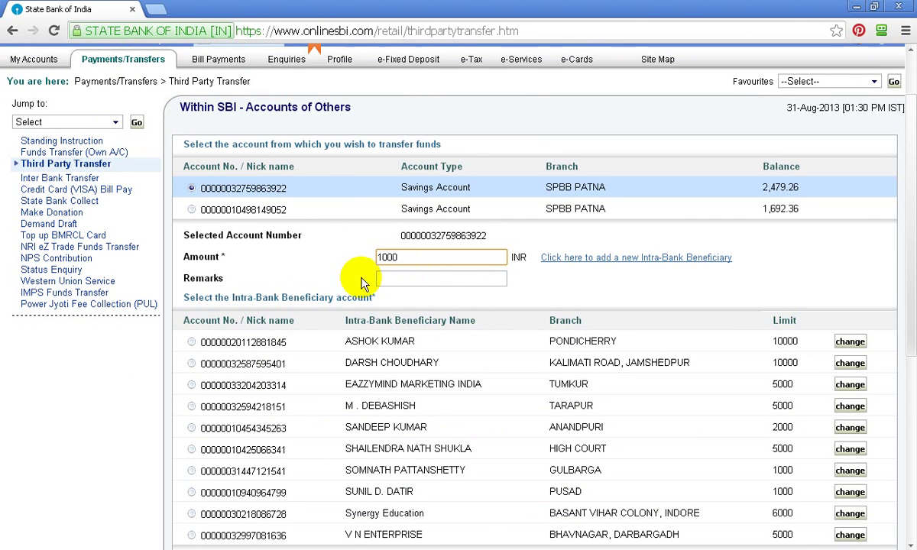
drag(180, 287, 237, 282)
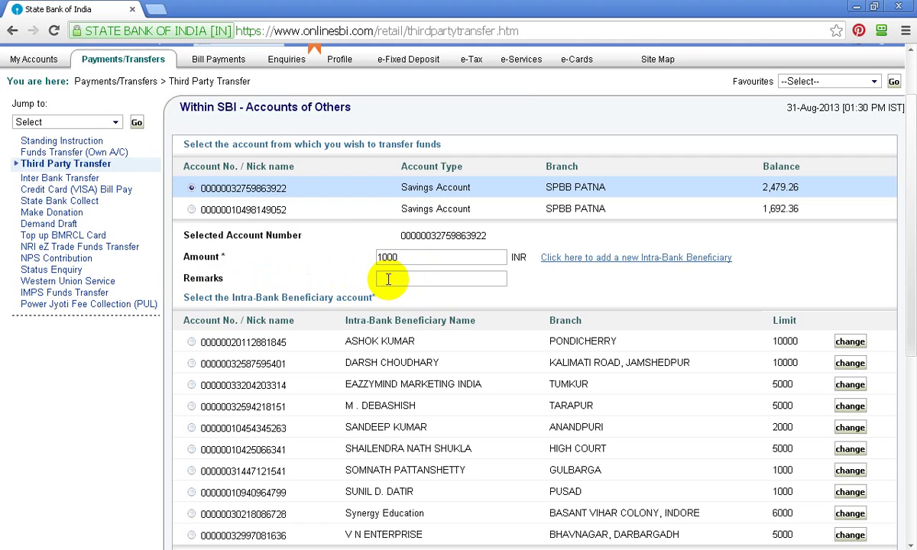
click(425, 280)
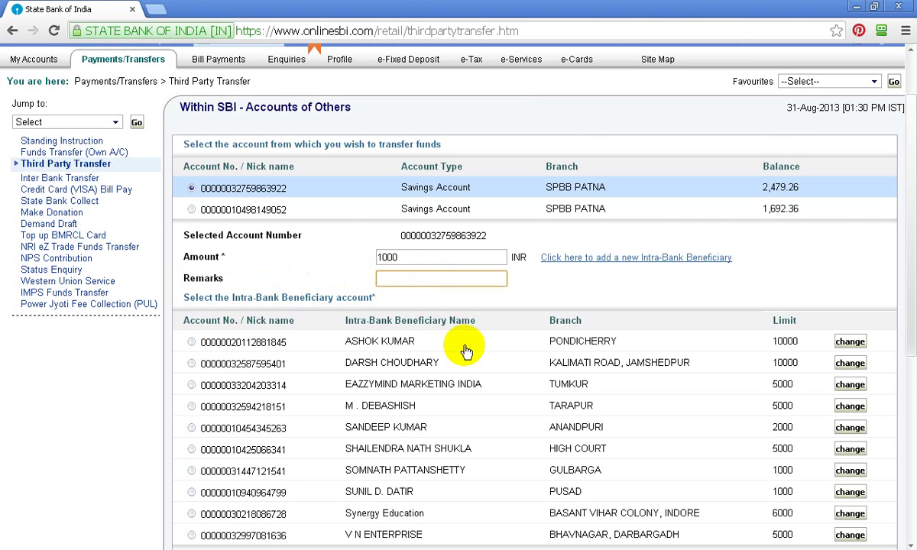
- Review the source accounts, the intra-bank beneficiary list with branches and limits, and the payment options on the transfer form
scroll(467, 349, down, 1)
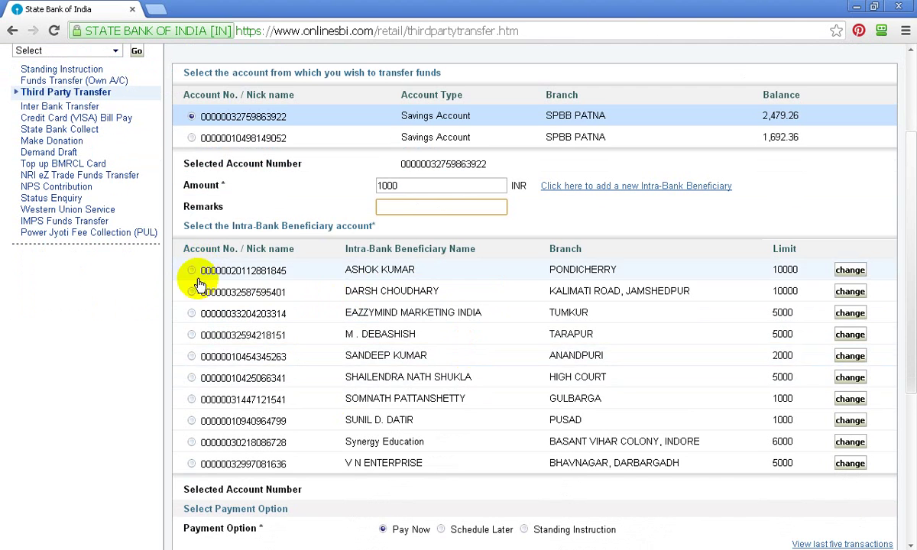
scroll(372, 428, up, 2)
scroll(367, 412, down, 2)
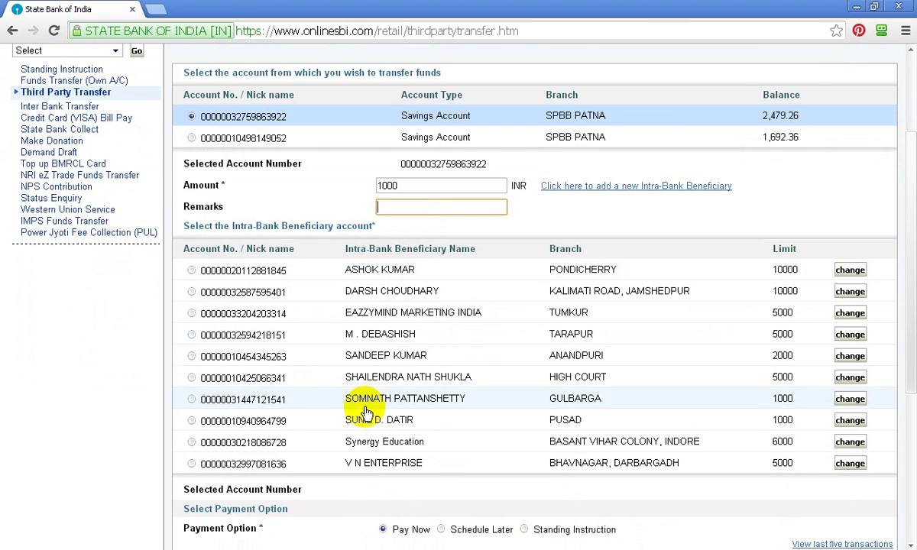
scroll(348, 372, up, 1)
scroll(352, 297, down, 2)
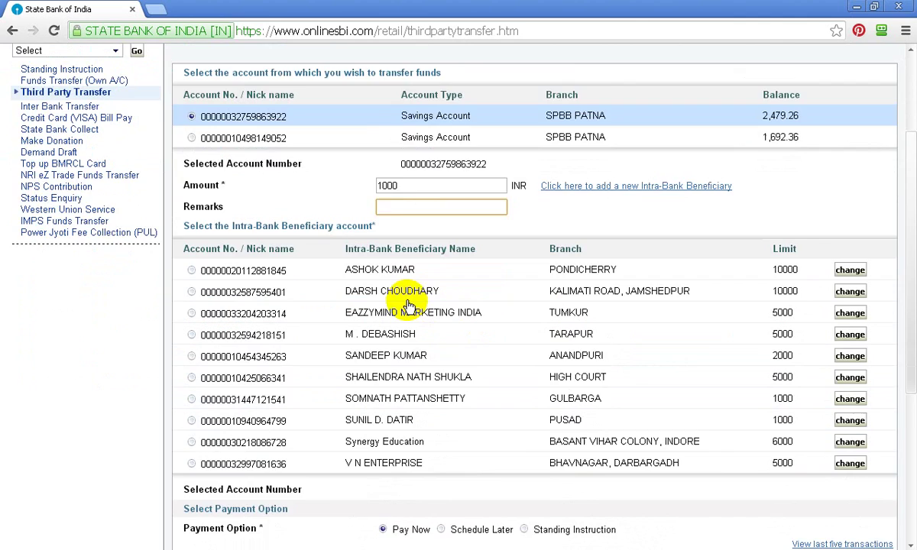
scroll(239, 229, up, 2)
scroll(272, 504, down, 3)
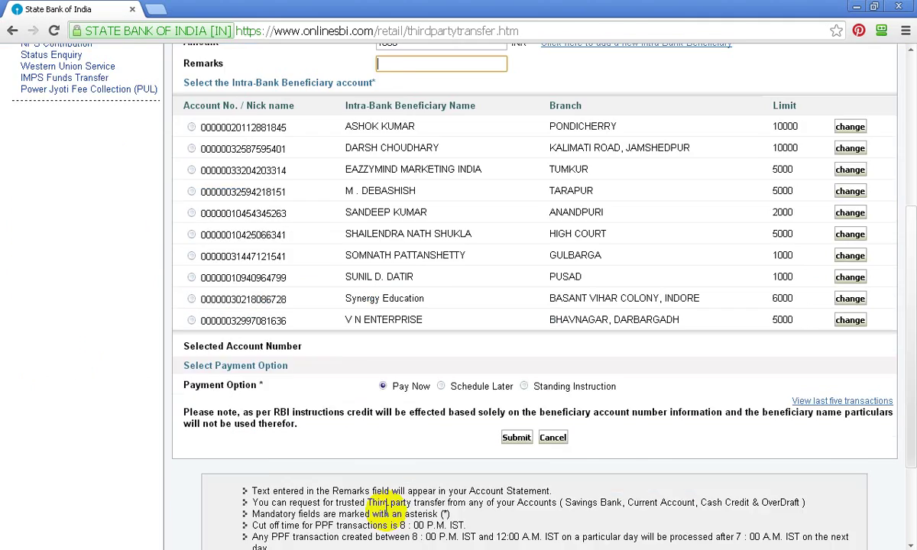
scroll(419, 389, up, 2)
scroll(426, 476, up, 2)
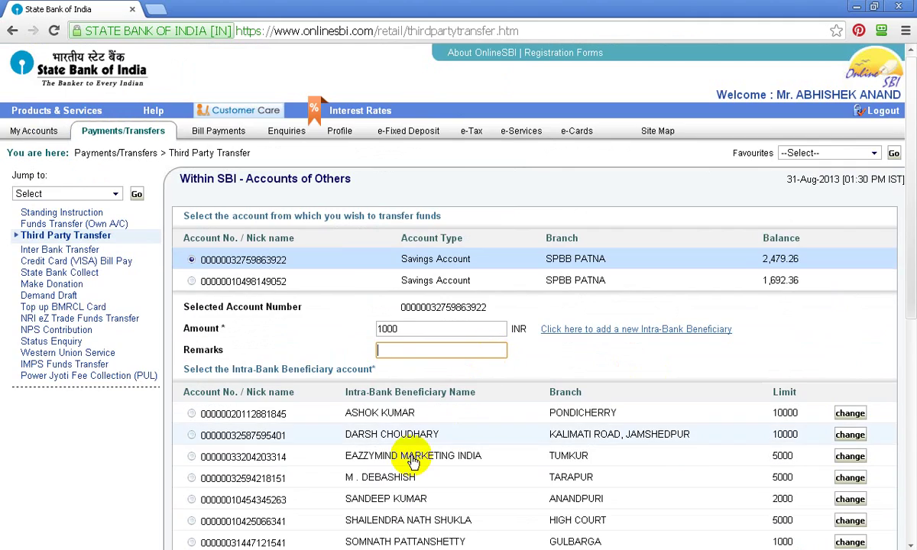
scroll(409, 460, down, 2)
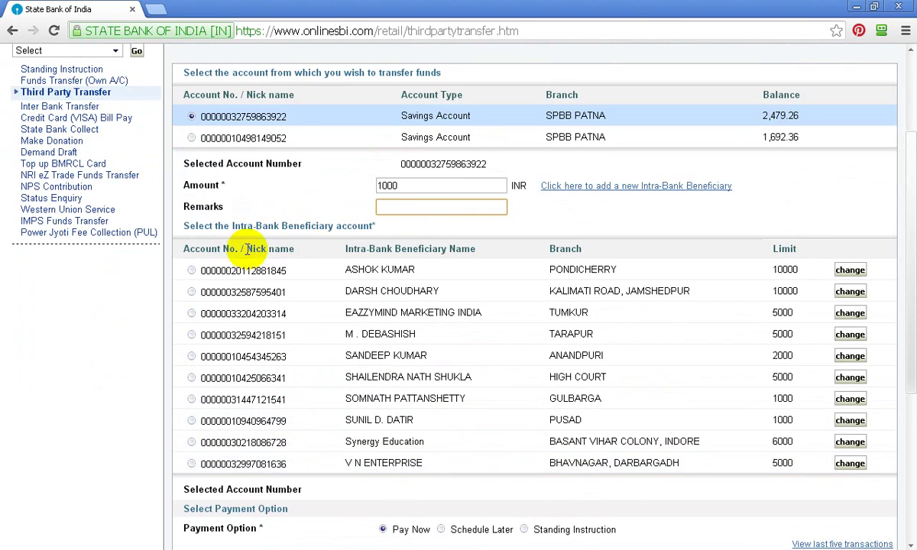
scroll(168, 262, up, 2)
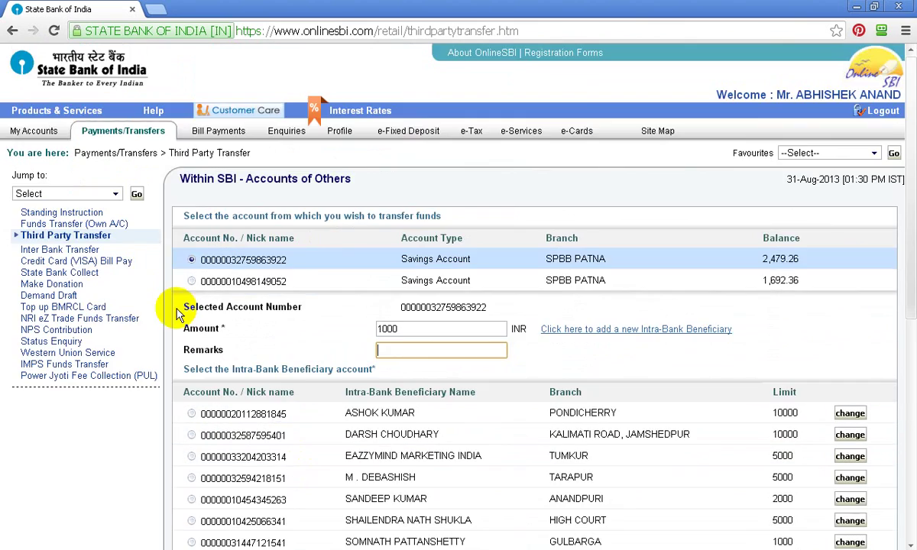
- Choose the second intra-bank beneficiary, at the Kalimati Road, Jamshedpur branch, and submit the transfer with the Pay Now option
click(191, 435)
scroll(671, 439, down, 5)
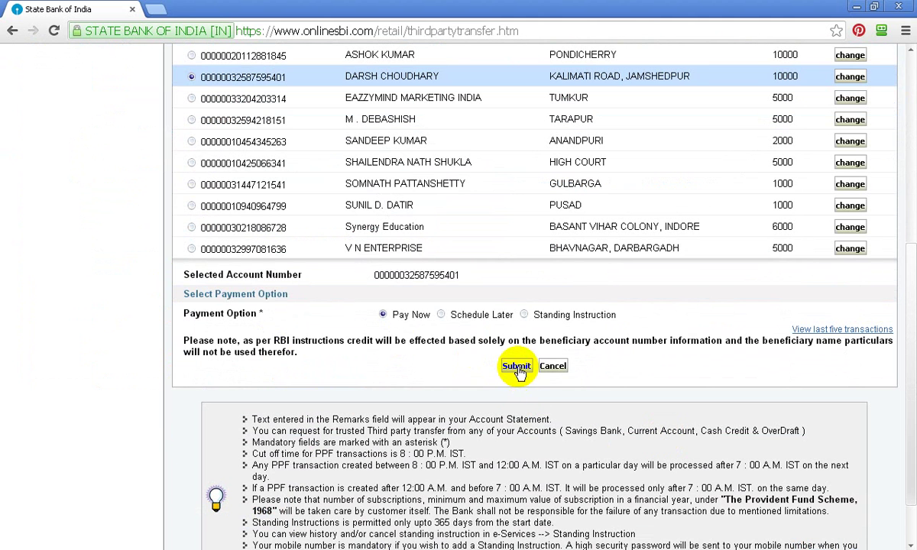
click(515, 366)
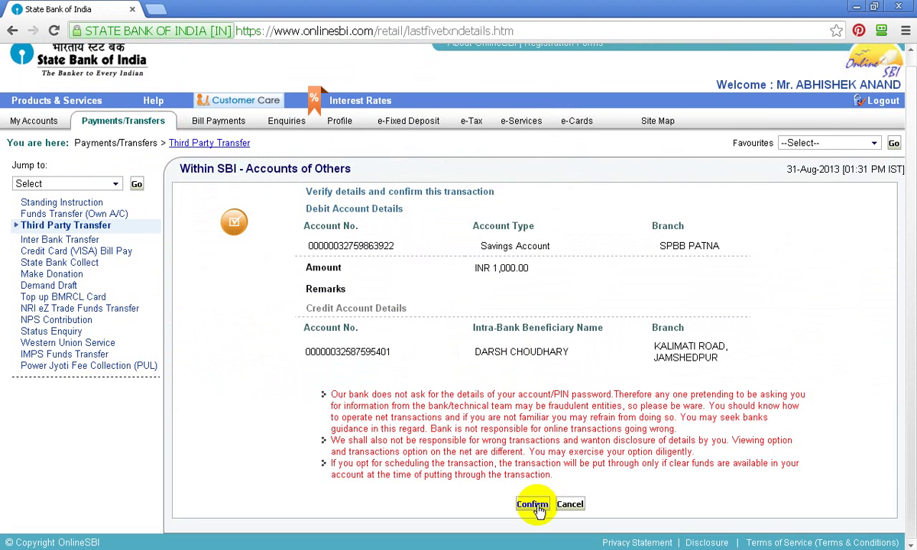
- Check the debit and credit account details, confirm the transaction, and place the cursor in the High Security Password field
drag(220, 231, 835, 371)
click(835, 370)
click(532, 505)
click(533, 505)
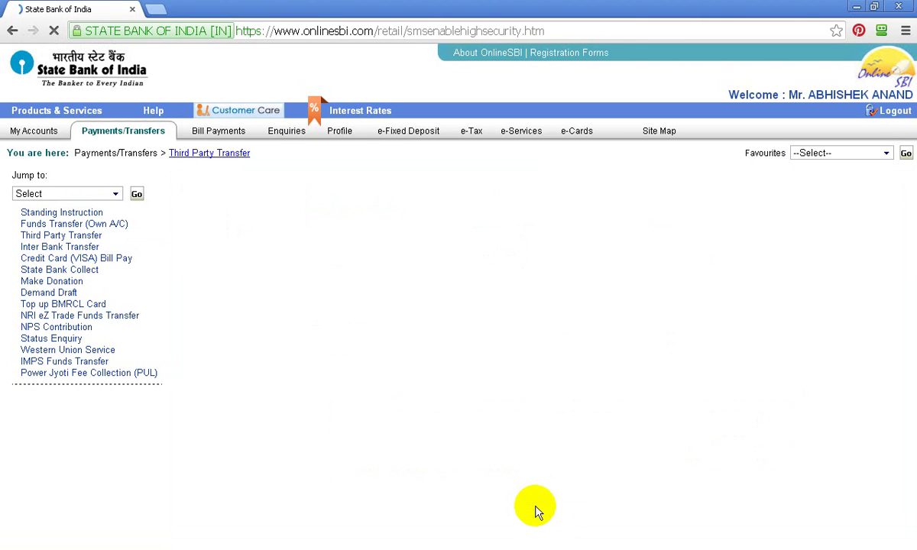
click(394, 246)
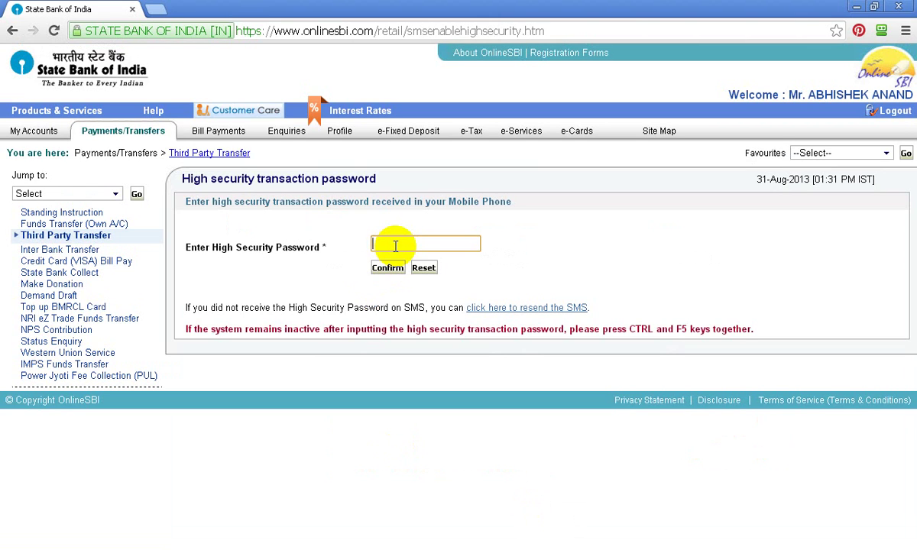
- View the Inter Bank Transfer and Third Party Transfer pages, and go back to the account summary
click(76, 249)
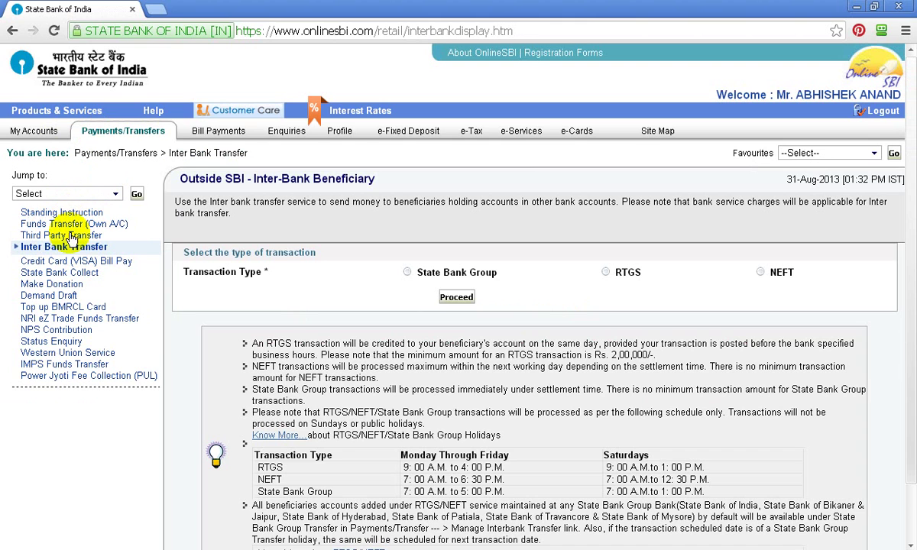
click(59, 234)
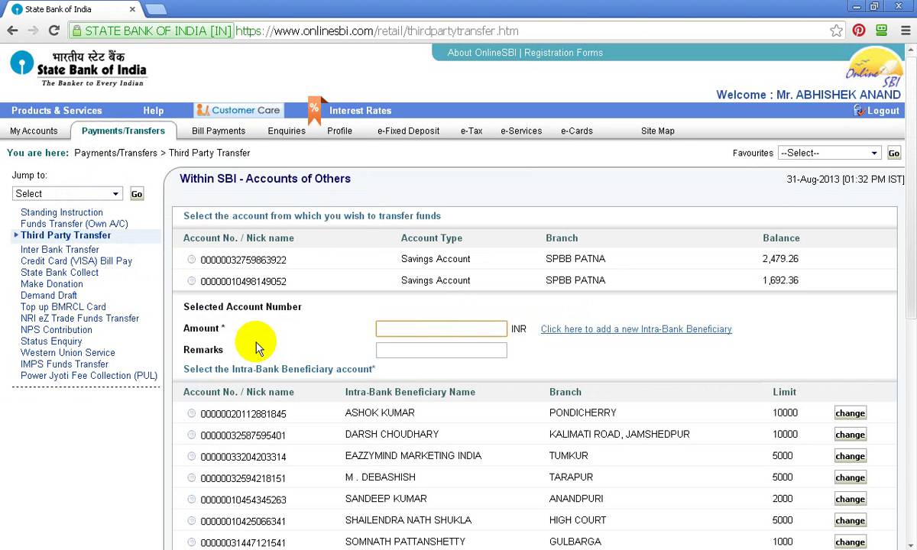
click(34, 131)
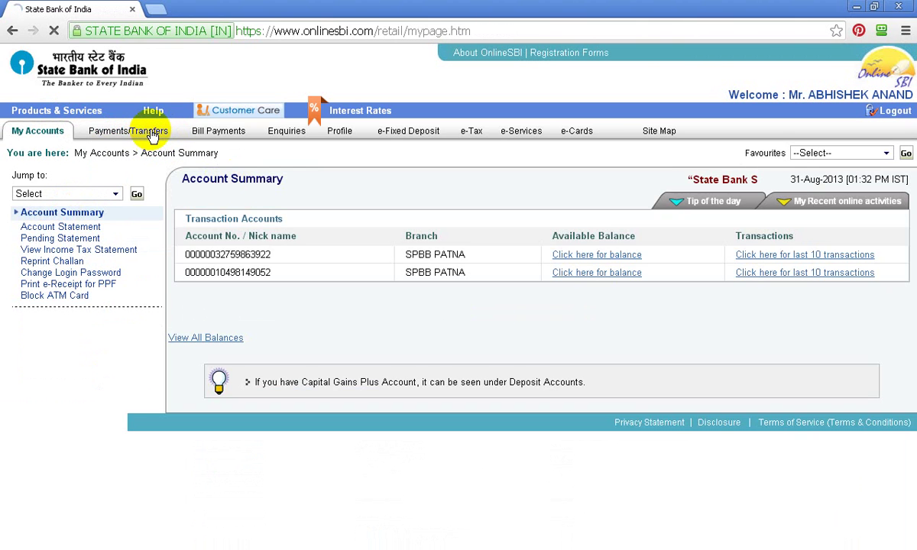
- Go to the Payments/Transfers page and open the Inter-Bank Beneficiary transfer for accounts outside SBI
click(153, 138)
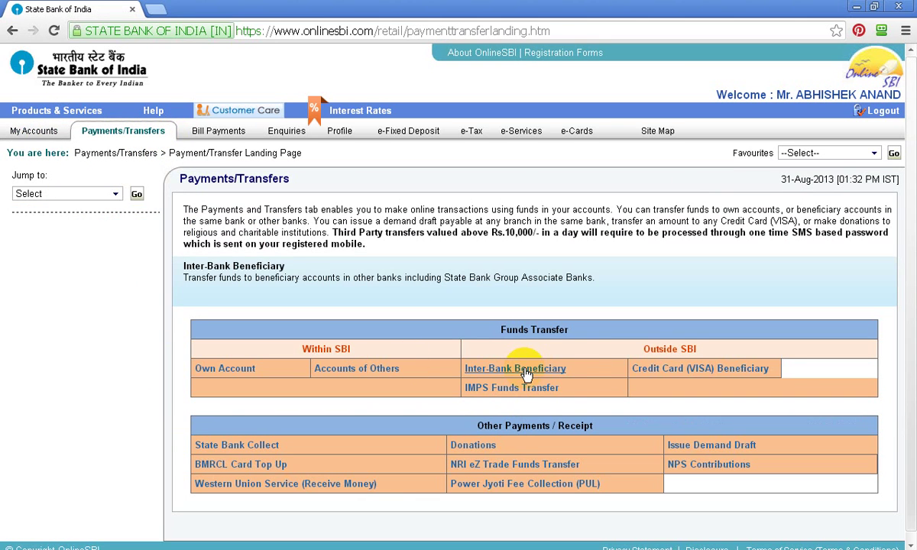
scroll(580, 372, down, 1)
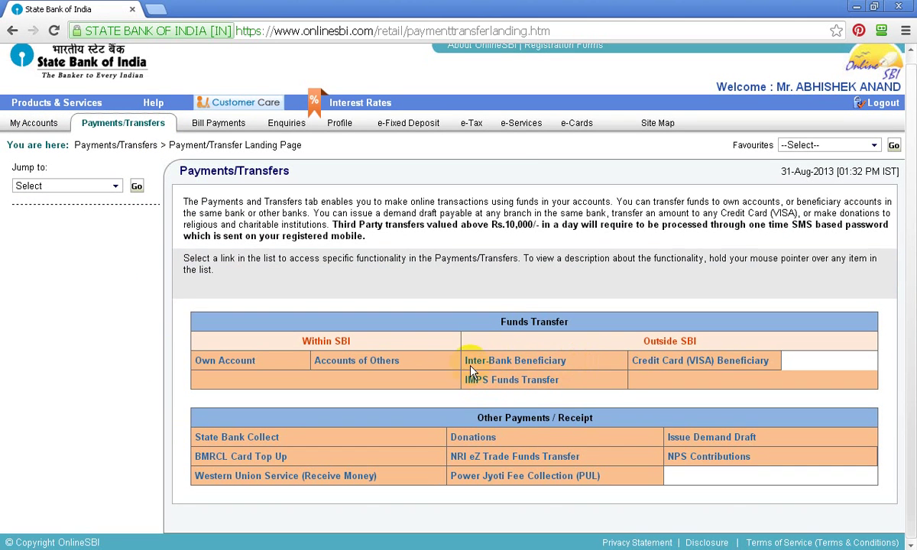
mouse_move(475, 369)
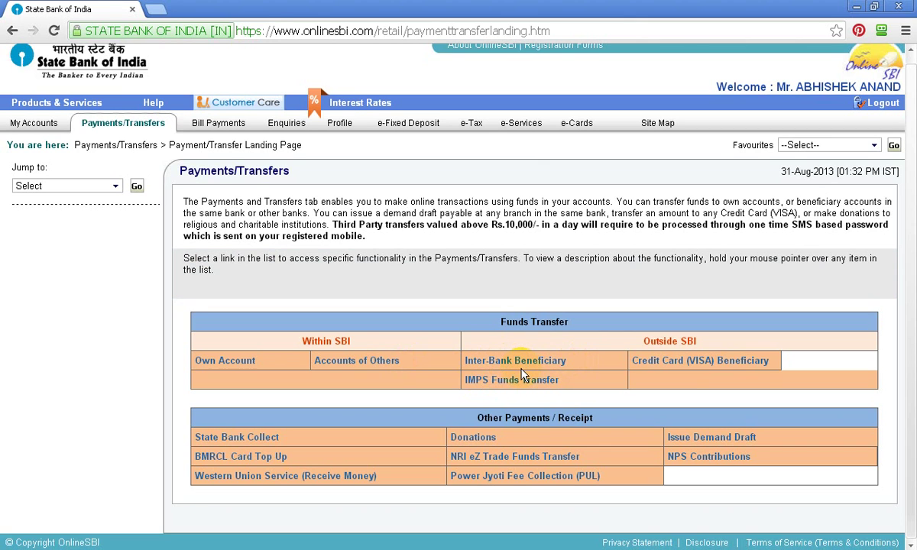
mouse_move(513, 365)
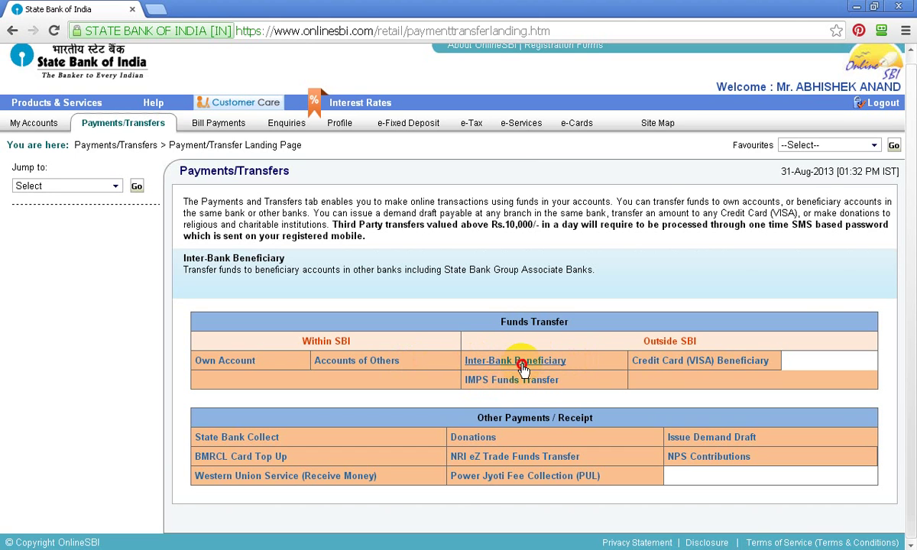
click(522, 368)
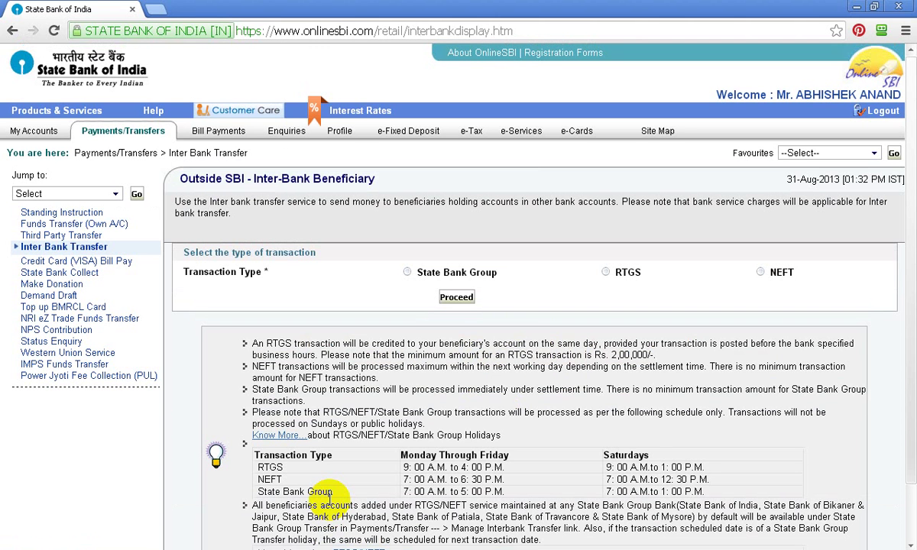
- Try the State Bank Group and RTGS transaction types, and finally choose NEFT for the inter-bank transfer
scroll(374, 428, down, 2)
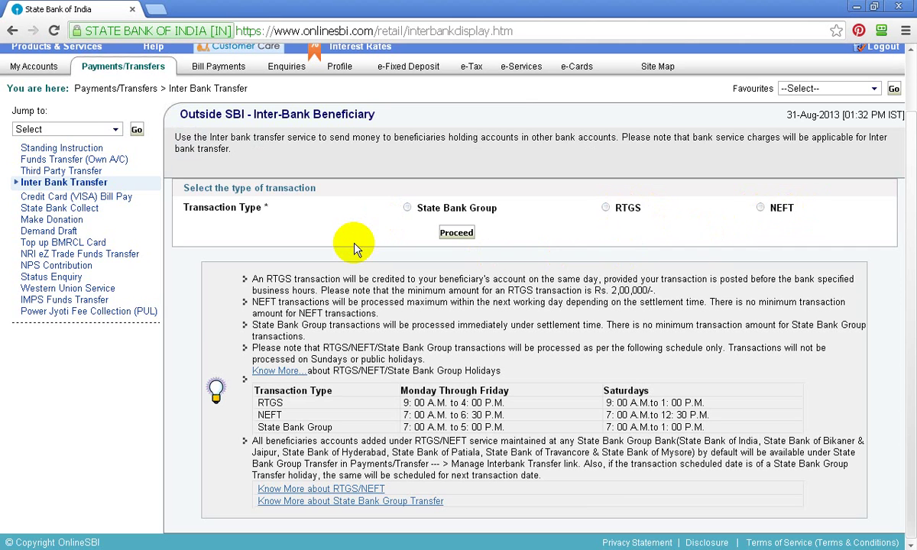
click(408, 208)
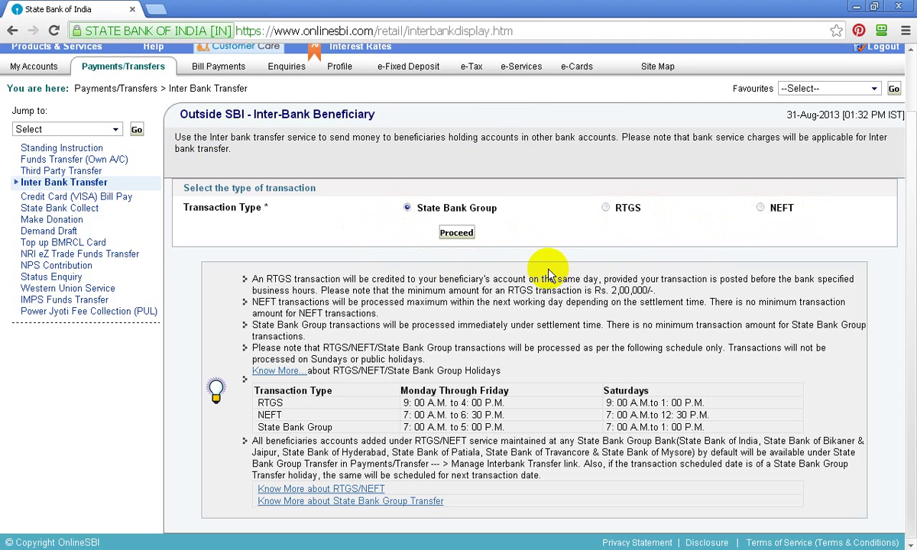
click(606, 207)
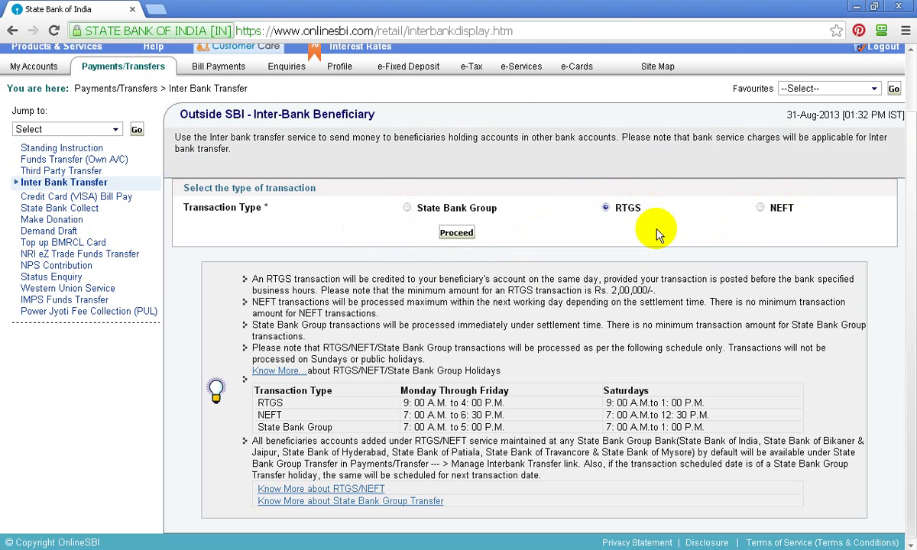
click(758, 208)
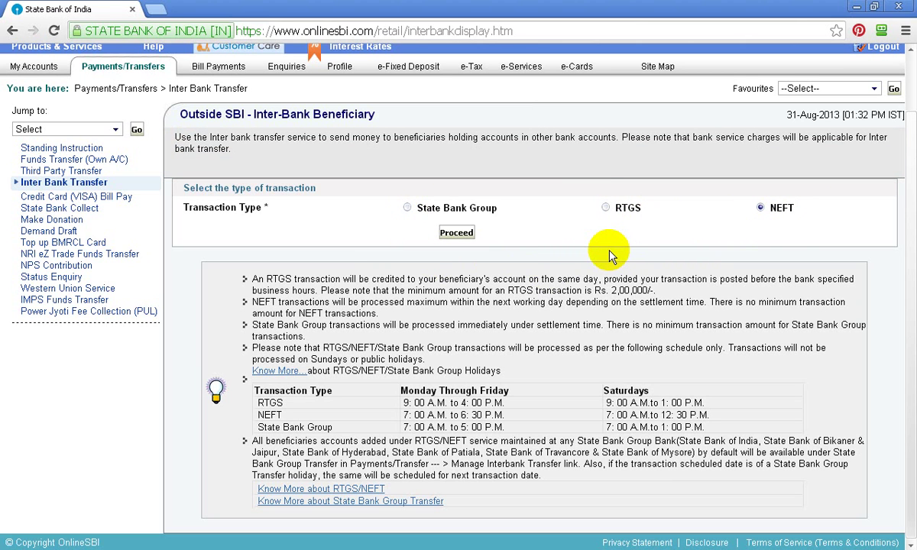
click(606, 212)
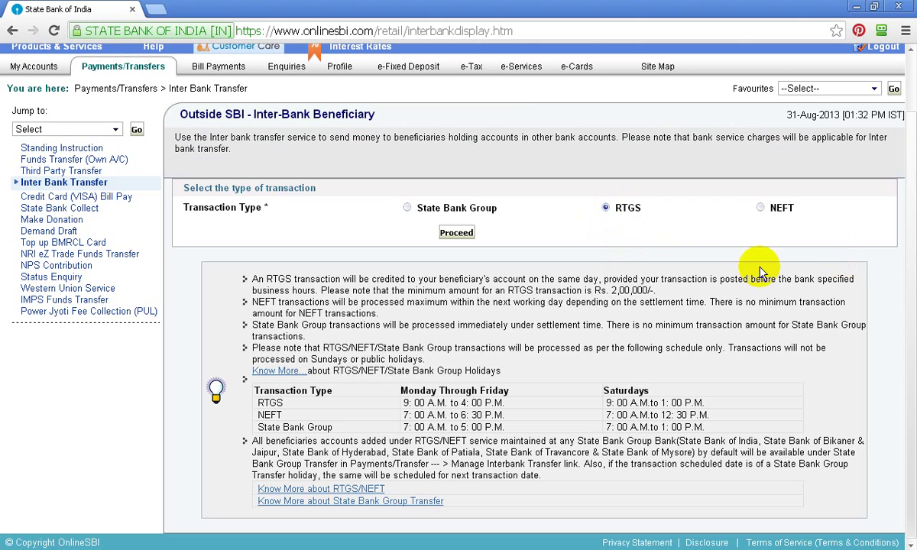
click(762, 209)
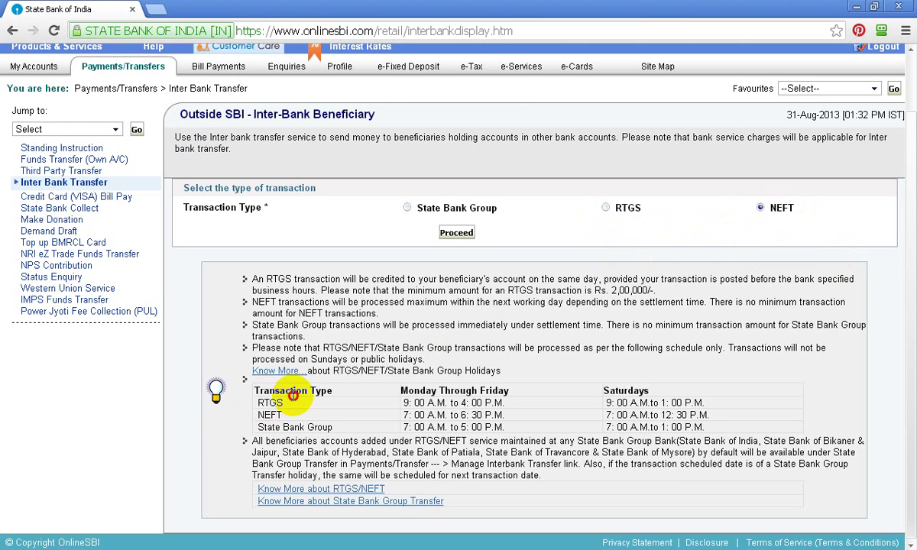
- Examine the transaction schedule table, highlighting the transaction types and the NEFT processing hours for weekdays and Saturdays
drag(288, 395, 368, 429)
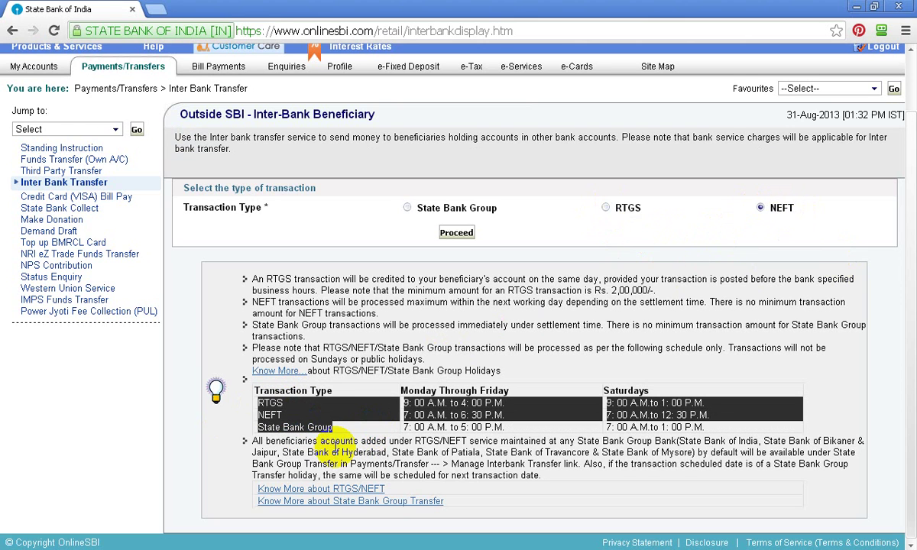
drag(241, 271, 461, 365)
click(455, 427)
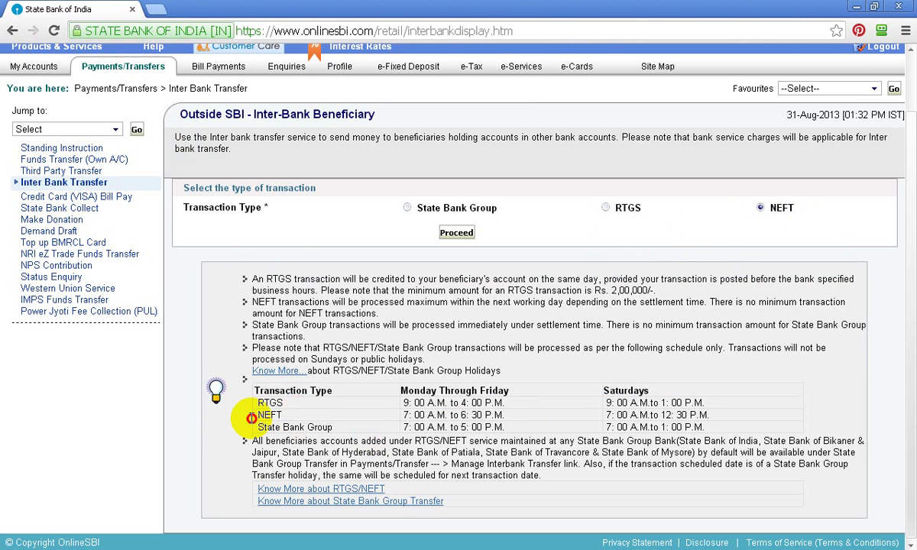
drag(231, 417, 221, 392)
click(271, 416)
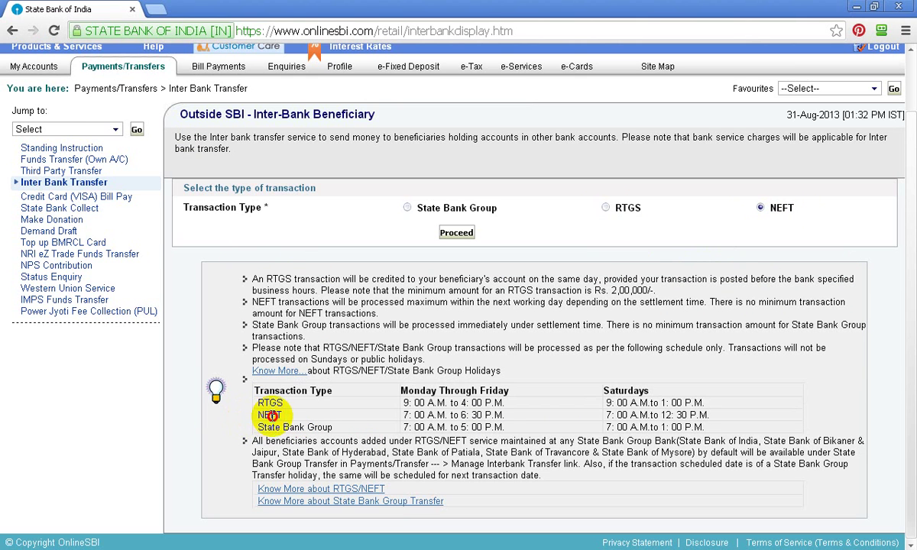
drag(402, 388, 498, 391)
click(366, 419)
drag(409, 414, 611, 393)
click(603, 395)
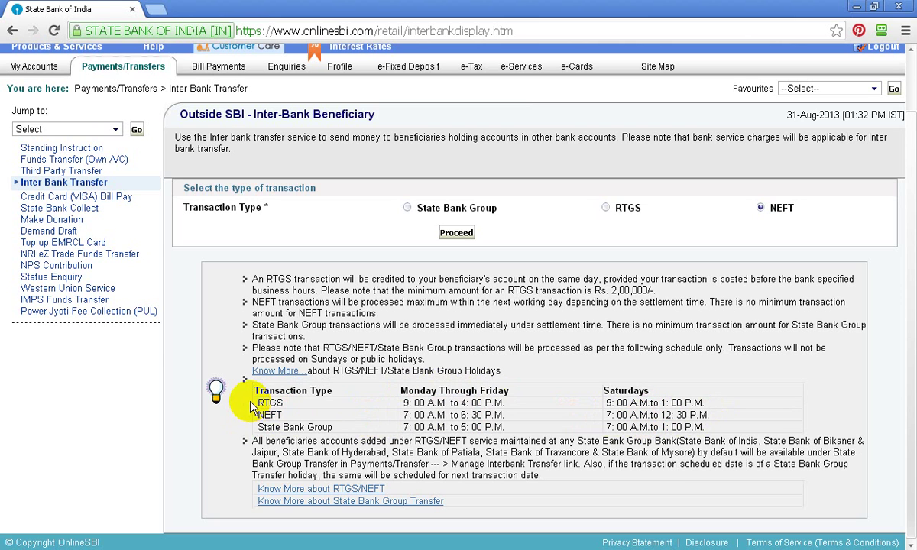
- Examine the RTGS processing hours for Monday through Friday and for Saturdays in the schedule table
drag(250, 402, 398, 402)
click(401, 402)
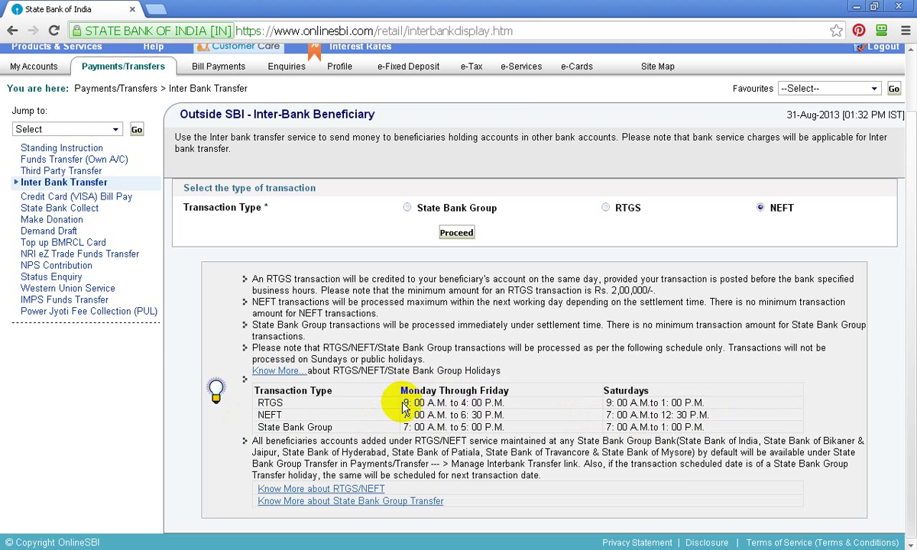
mouse_move(403, 405)
mouse_down()
mouse_move(507, 407)
mouse_move(397, 403)
mouse_up()
click(399, 410)
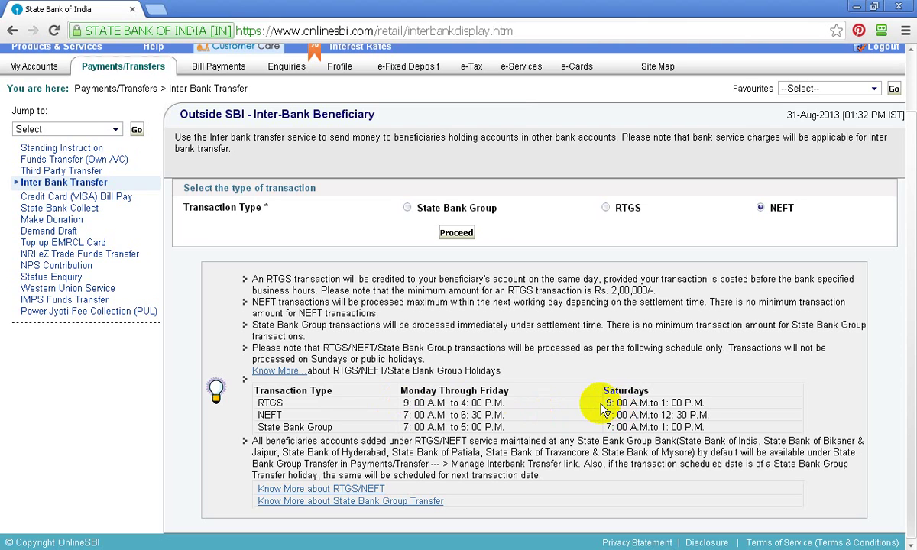
drag(619, 396, 667, 395)
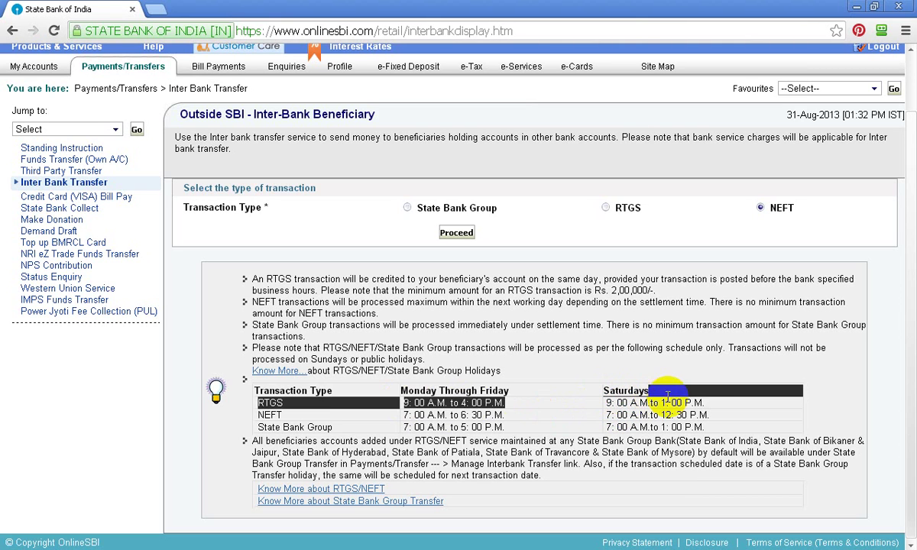
click(716, 405)
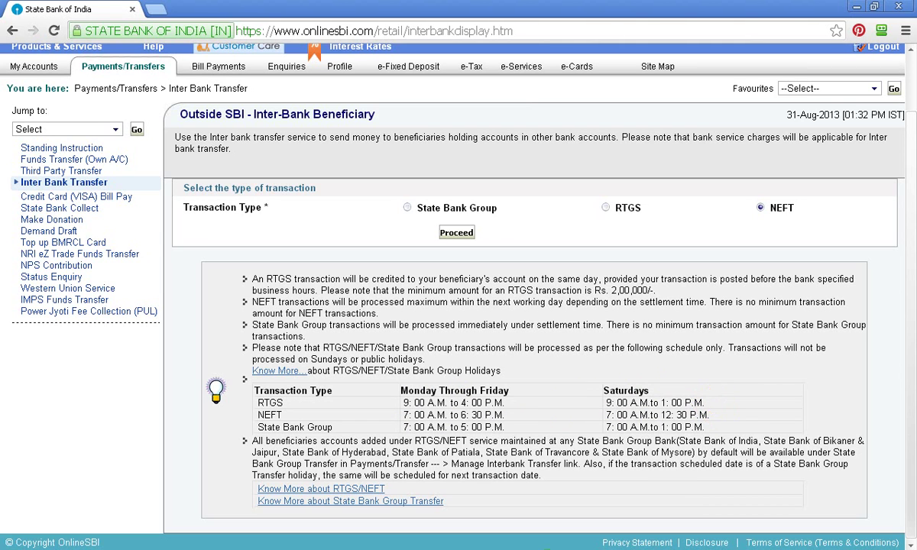
- Examine the State Bank Group processing hours for Monday through Friday and for Saturdays in the schedule table
drag(253, 427, 454, 426)
click(514, 433)
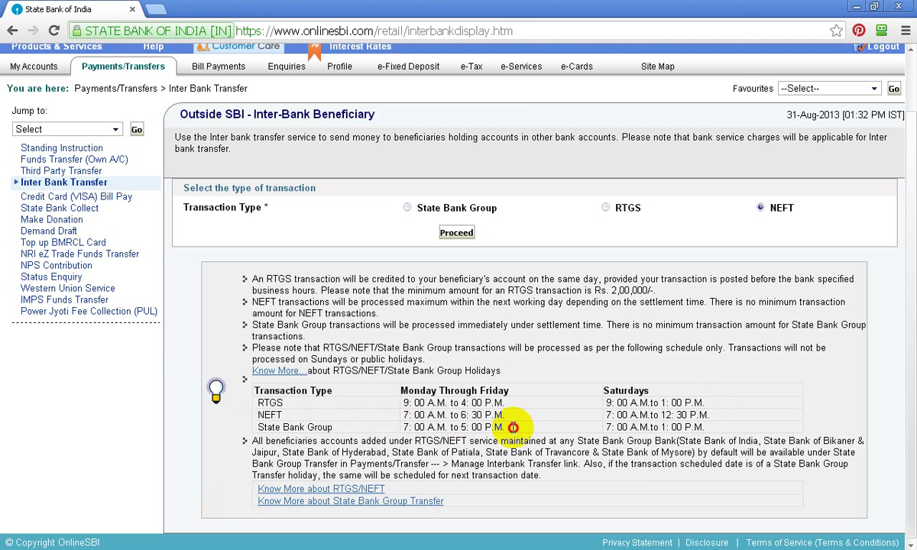
drag(513, 427, 653, 392)
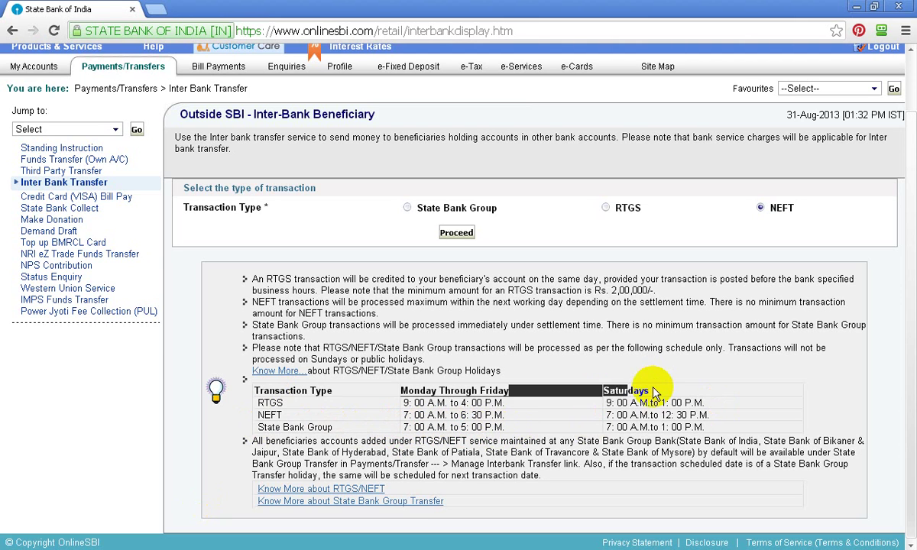
- Examine the Saturday hours for State Bank Group transfers, plus the RTGS row and column headings in the schedule table
click(653, 389)
drag(601, 428, 660, 428)
click(718, 428)
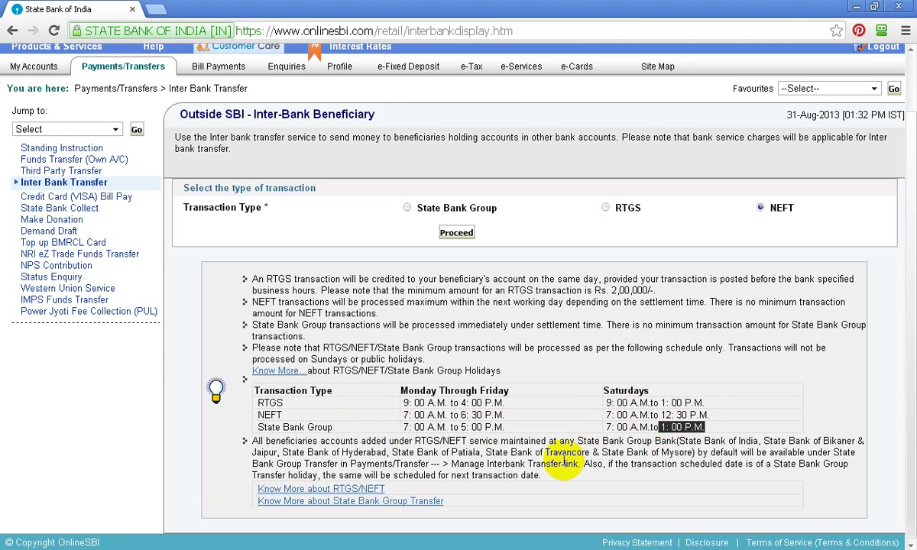
click(375, 407)
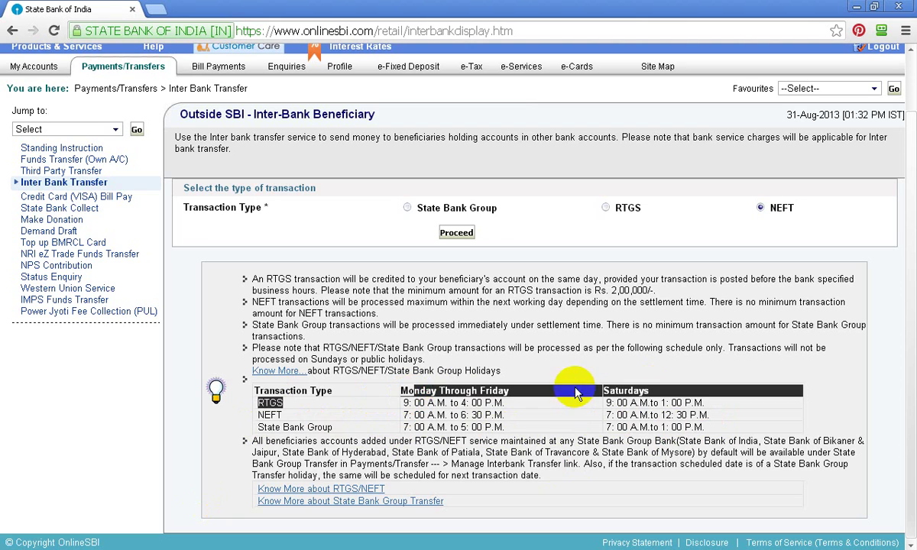
click(579, 396)
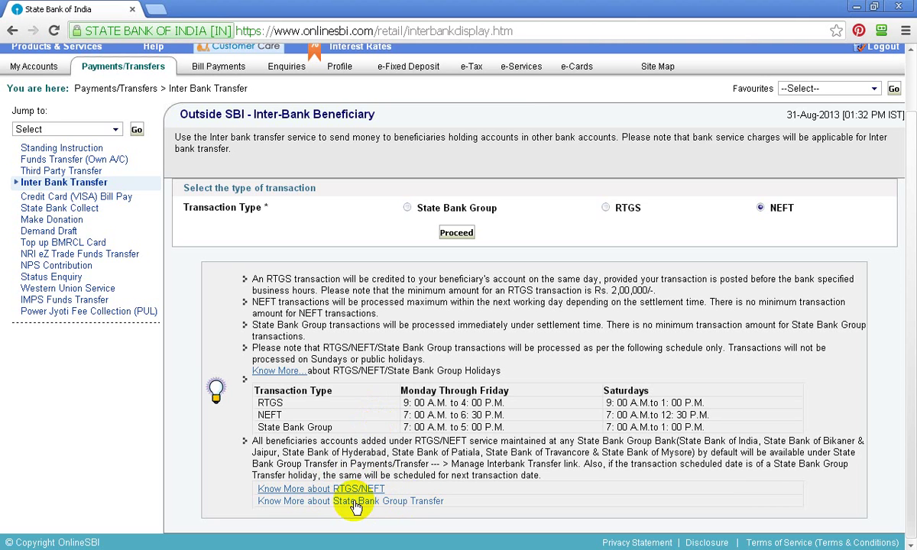
- Examine the notes above the schedule table on RTGS, NEFT and State Bank Group settlement times, minimum amounts and holidays
scroll(291, 350, up, 1)
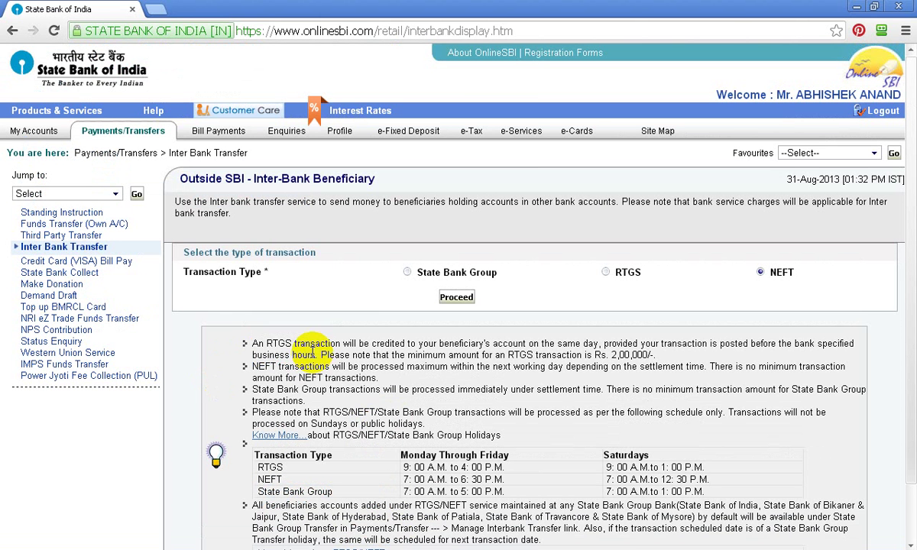
click(247, 340)
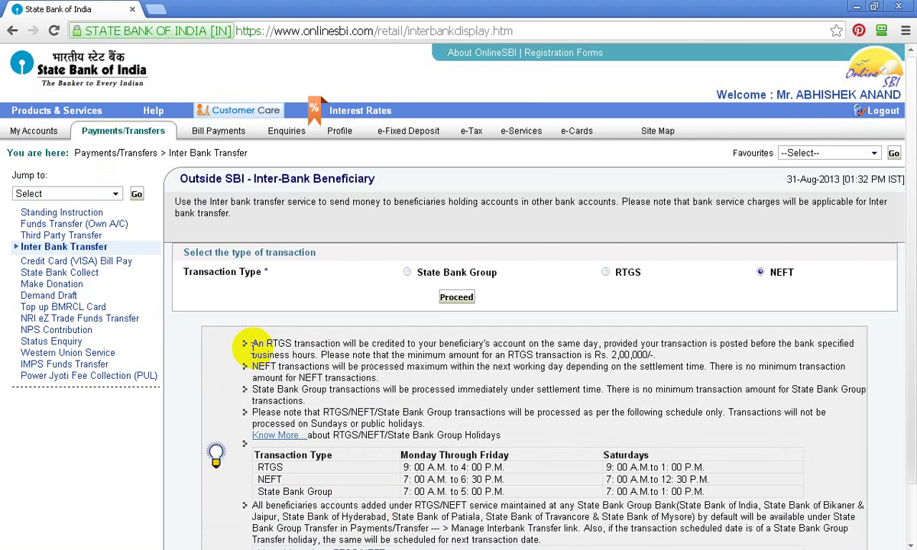
click(388, 331)
drag(389, 332, 364, 430)
click(583, 424)
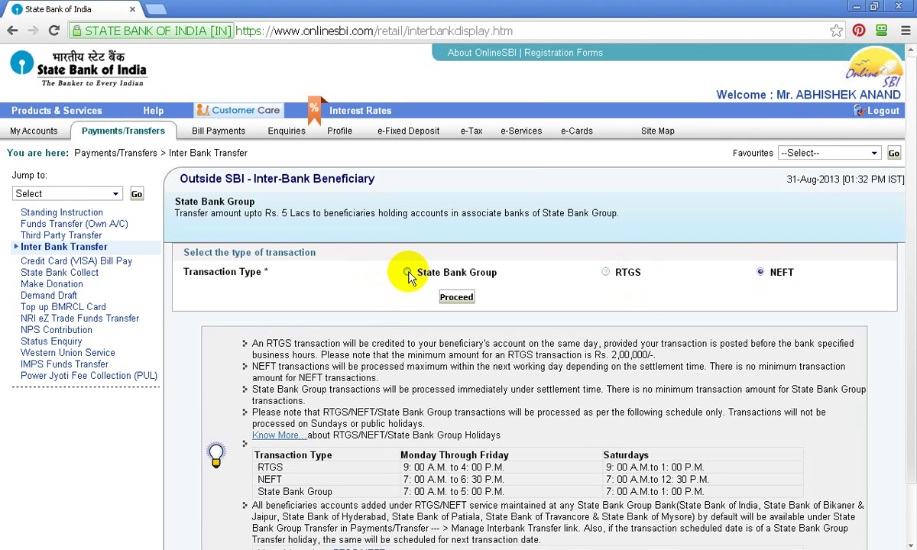
- Try the State Bank Group and RTGS options again, then set the transaction type to NEFT and proceed to the transfer form
click(408, 274)
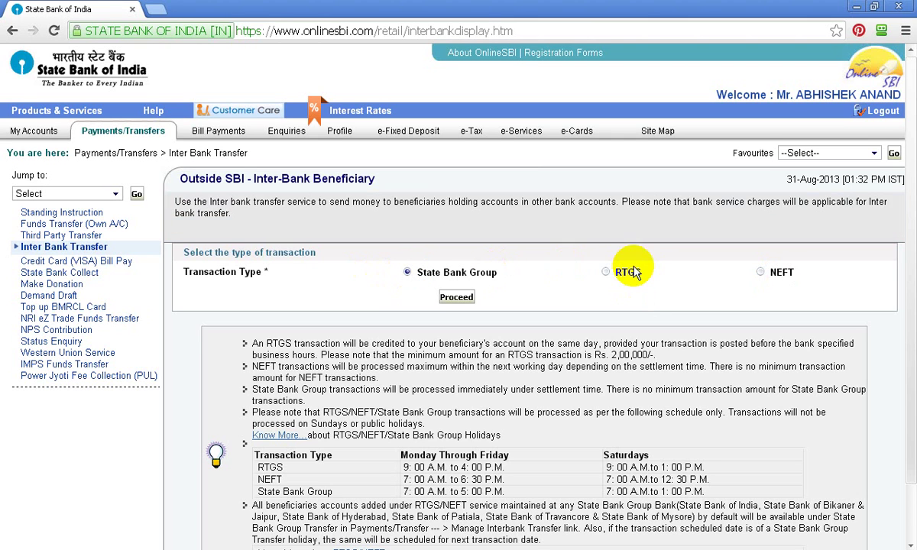
click(605, 273)
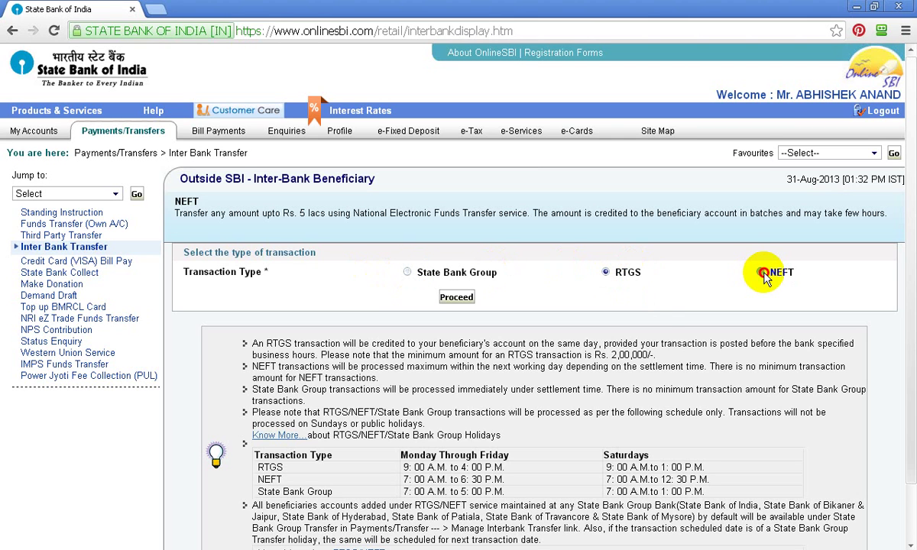
click(761, 274)
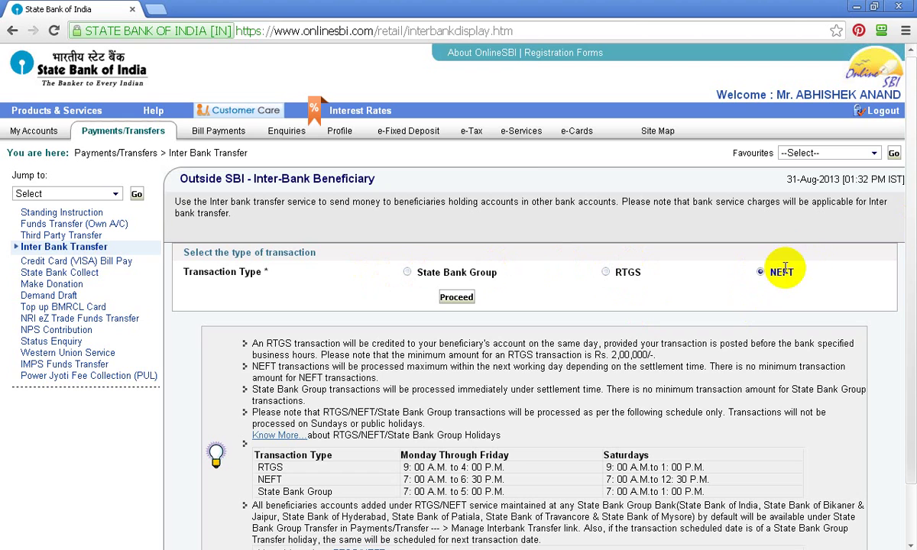
click(459, 298)
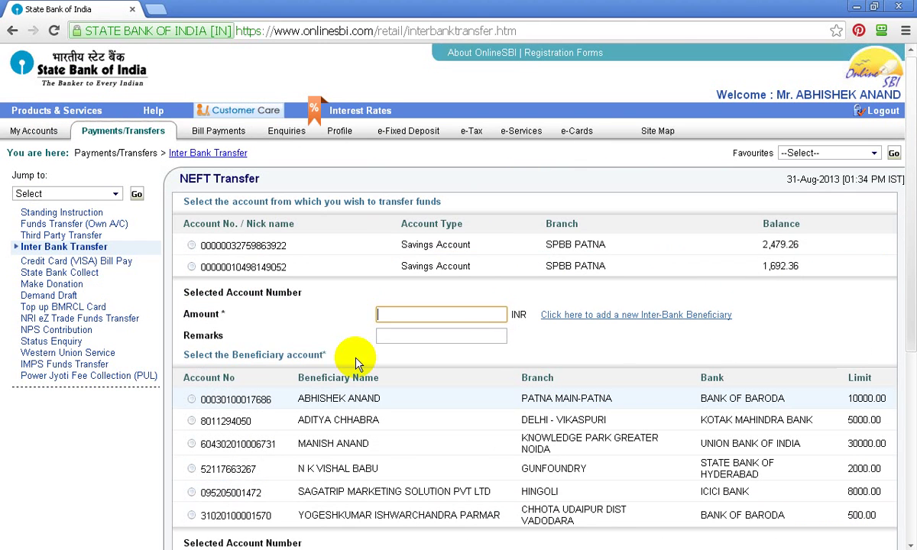
- Choose the first savings account as the debit account and set the NEFT transfer amount to 500 INR without remarks
click(192, 246)
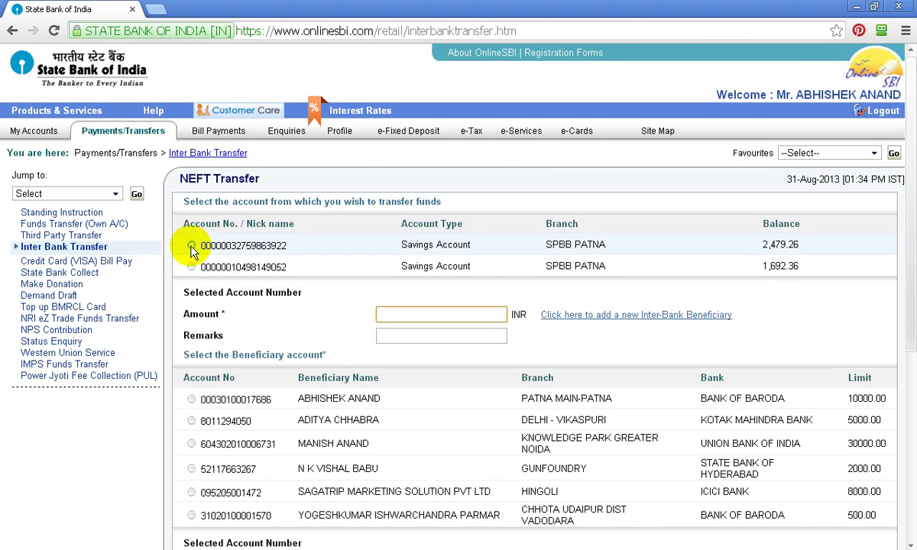
click(419, 314)
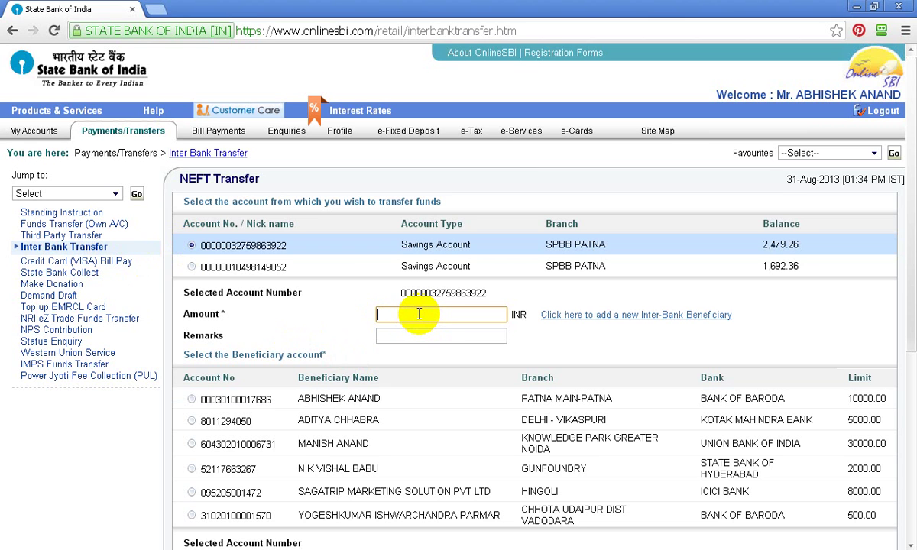
text(500)
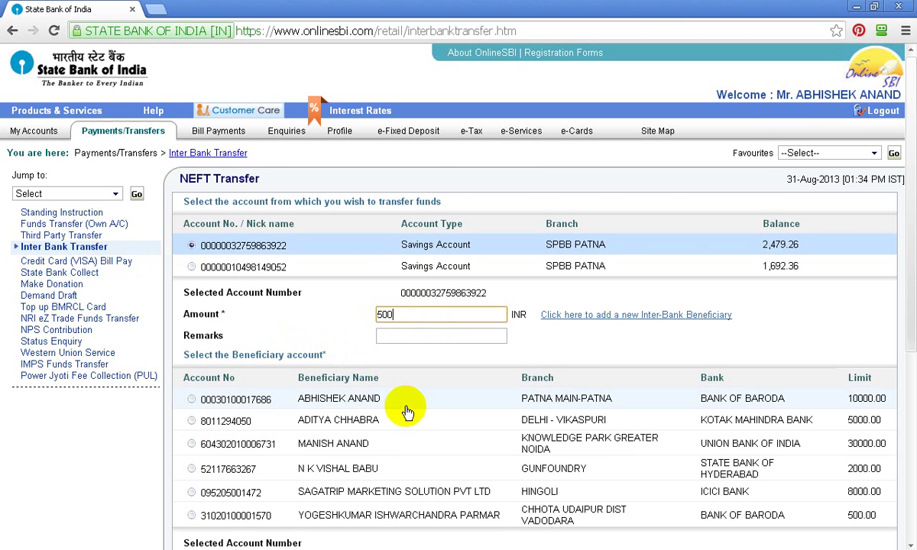
scroll(398, 258, down, 2)
click(401, 194)
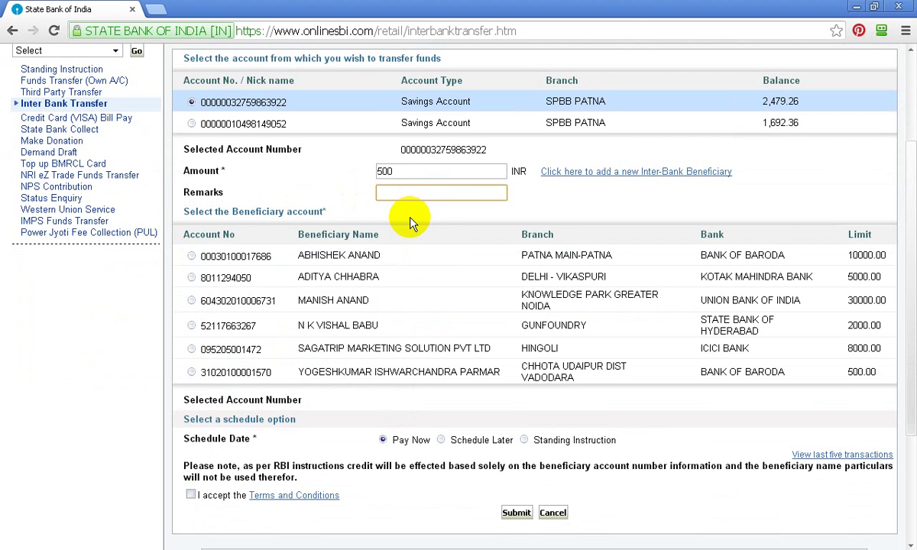
- Select the ICICI Bank beneficiary Sagatrip Marketing Solution Pvt Ltd and submit the Pay Now transfer with the terms and conditions accepted
scroll(226, 275, down, 3)
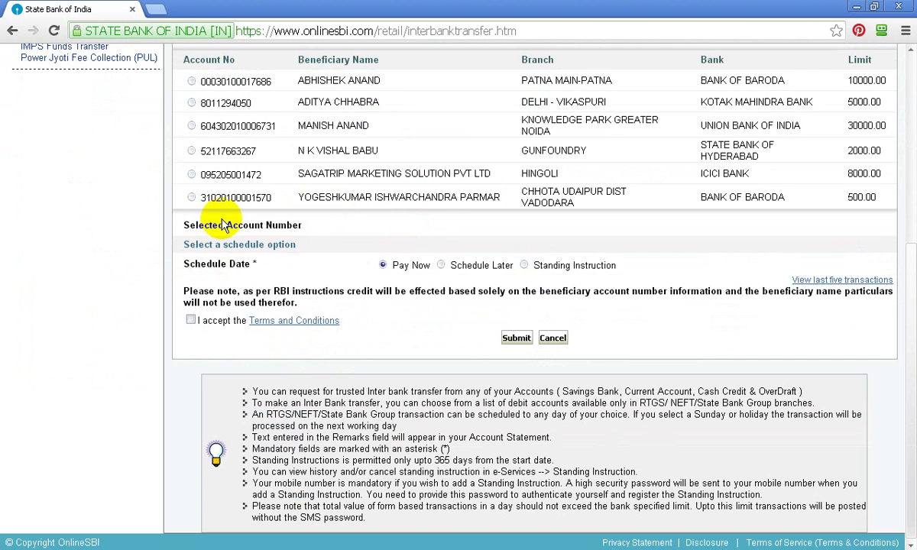
click(192, 174)
scroll(358, 229, up, 3)
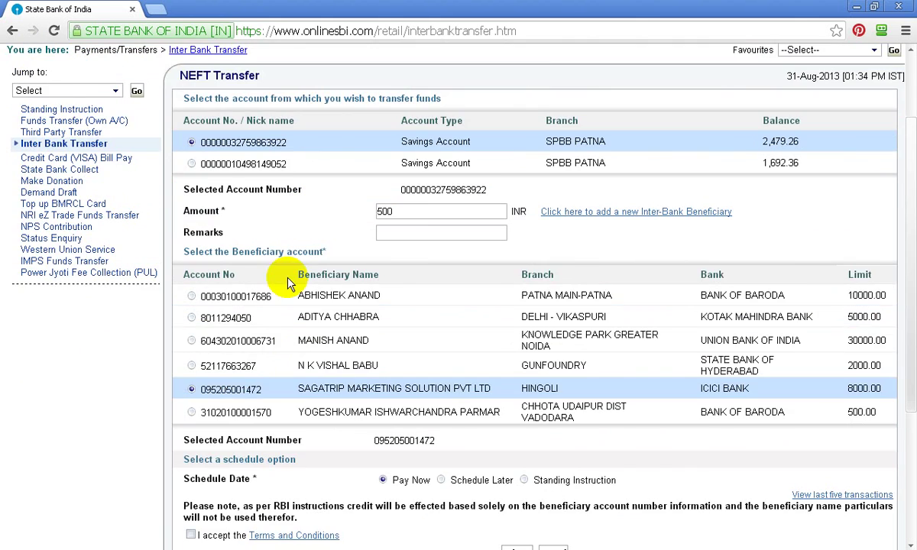
scroll(358, 229, down, 3)
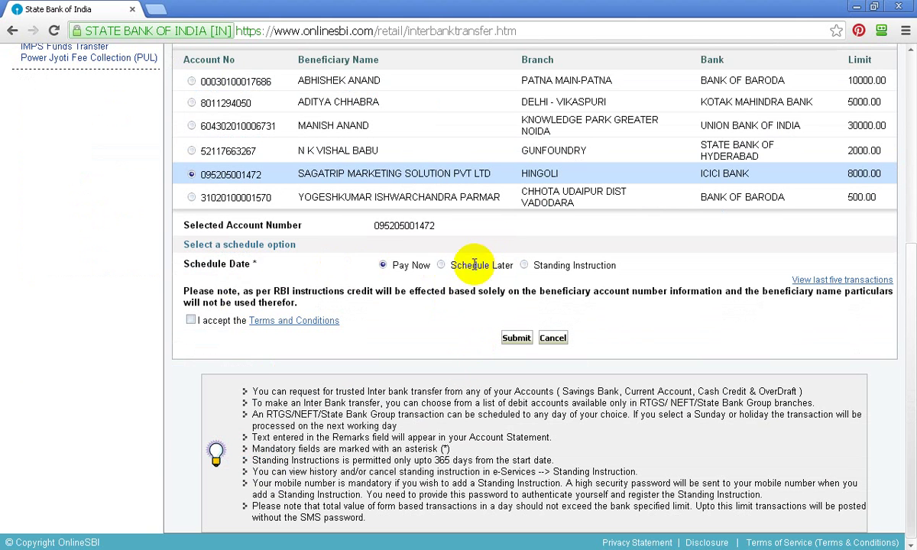
click(191, 321)
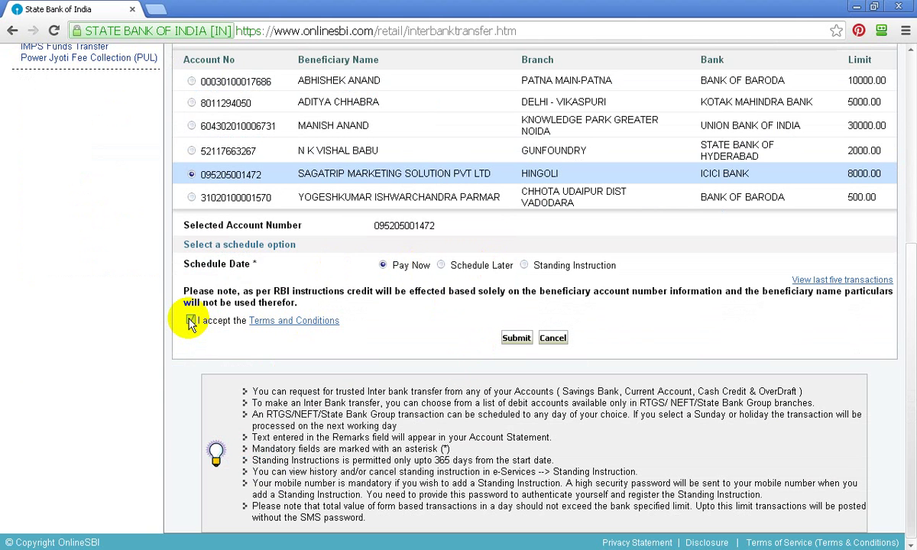
click(516, 339)
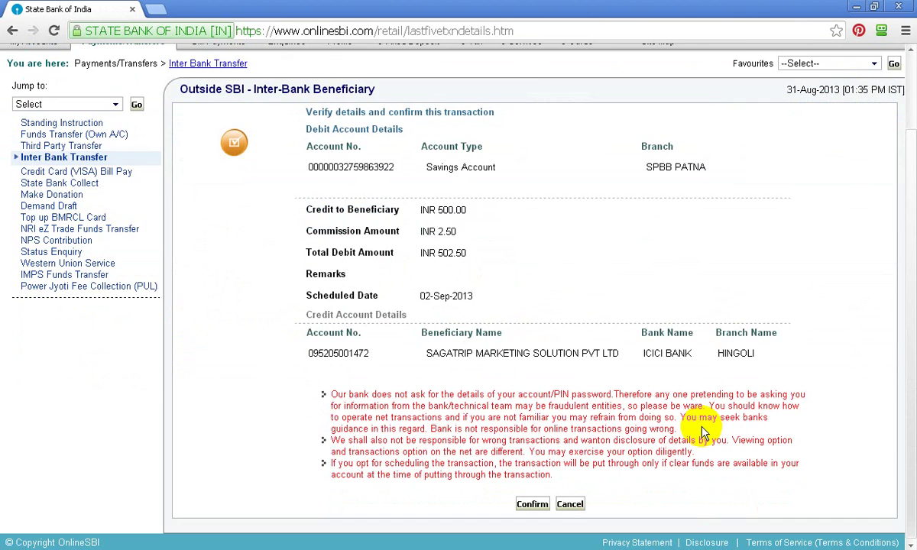
- Examine the transaction verification page, including debit account, amount, commission, scheduled date, beneficiary details and security notices
scroll(701, 428, up, 2)
drag(295, 238, 551, 468)
click(551, 467)
scroll(551, 497, down, 1)
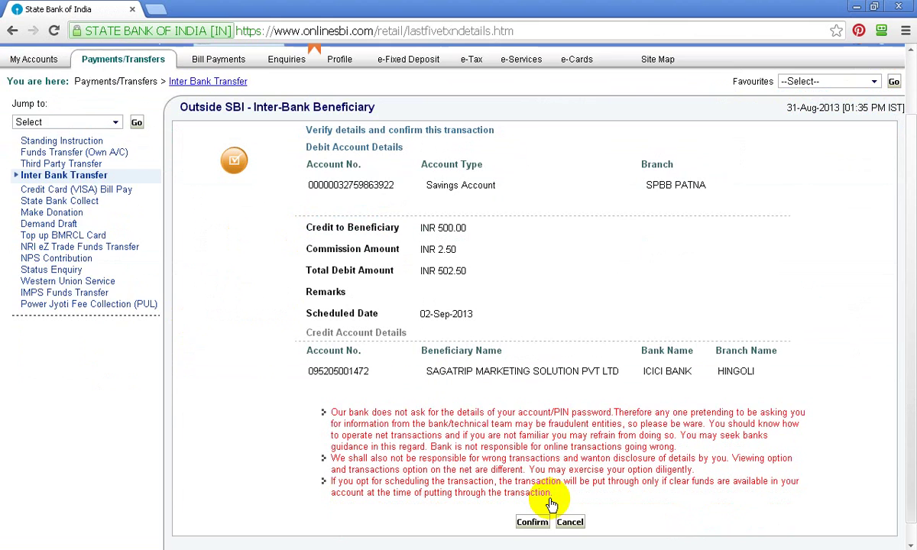
scroll(552, 504, down, 1)
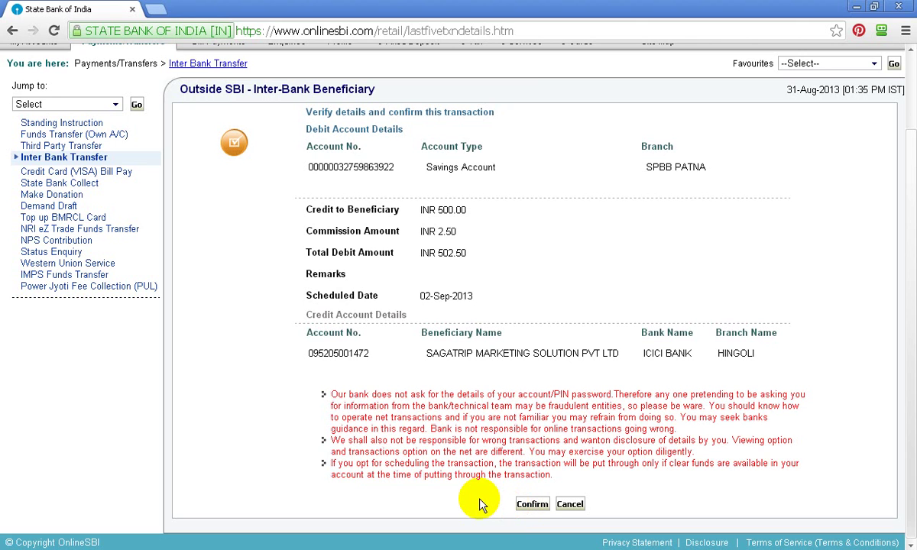
scroll(468, 505, up, 3)
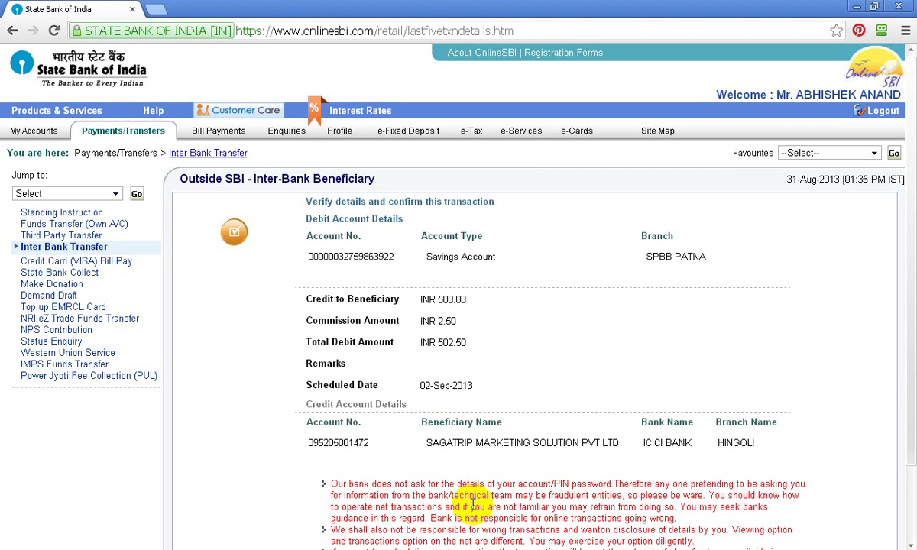
scroll(382, 481, down, 3)
scroll(328, 474, up, 3)
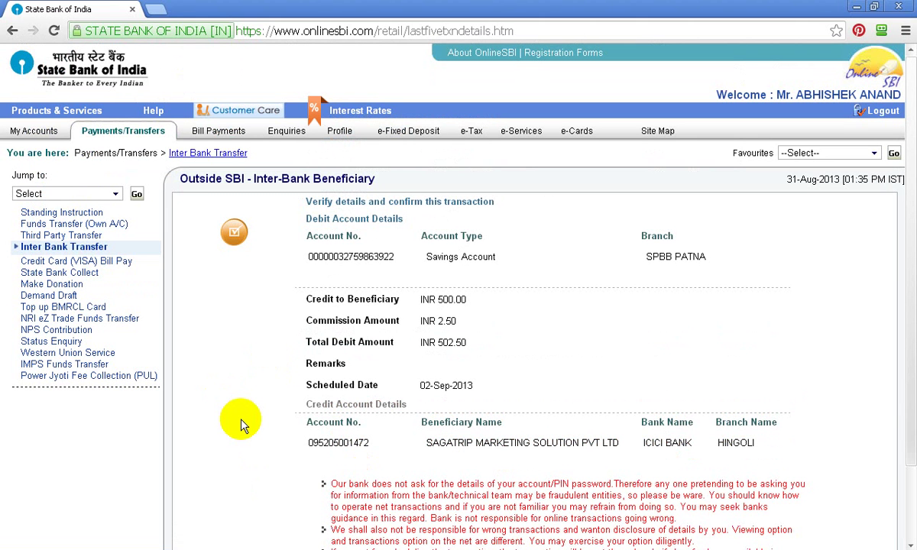
scroll(252, 420, down, 3)
scroll(334, 401, up, 3)
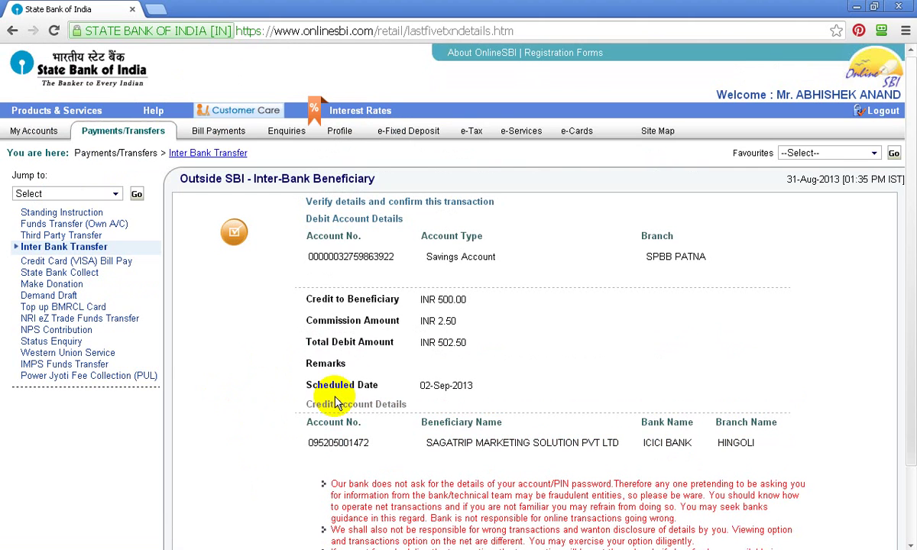
scroll(255, 395, down, 3)
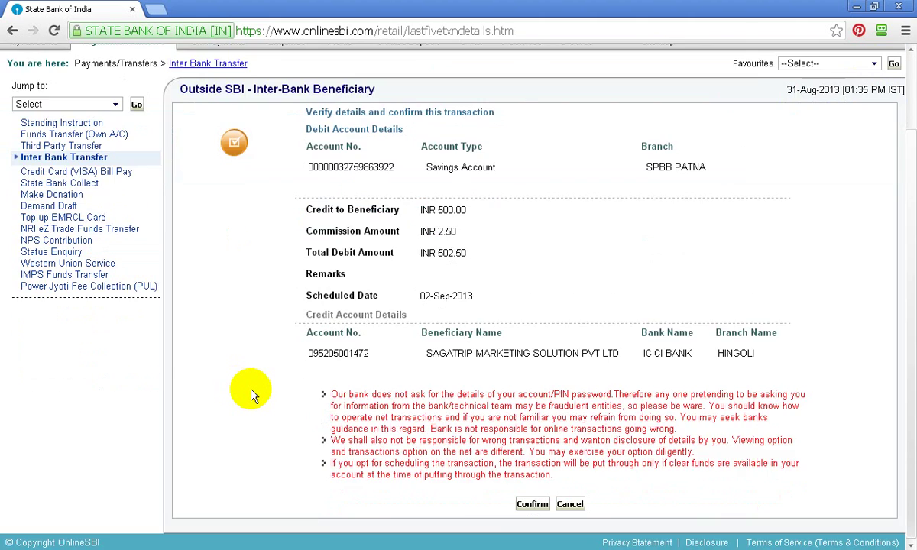
scroll(254, 395, up, 3)
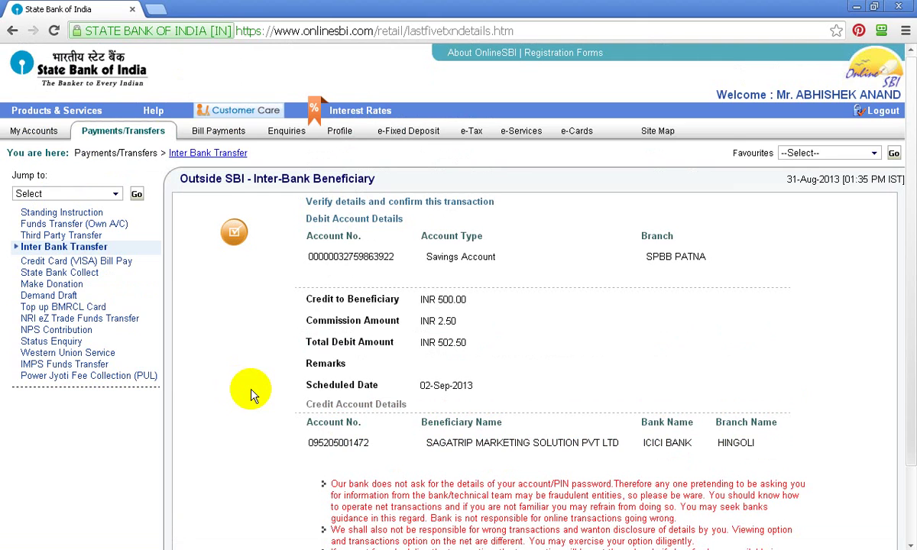